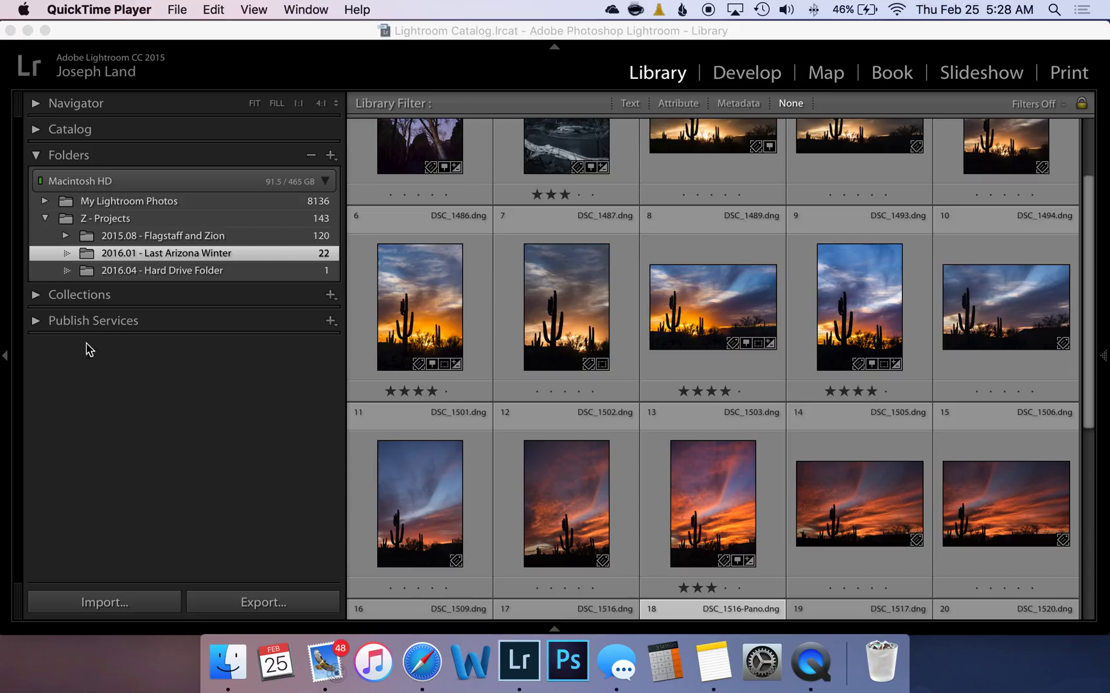
Quit Lightroom by closing its catalog window so the weekly Back Up Catalog prompt appears.
{"action": "left_click", "coordinate": [10, 30]}
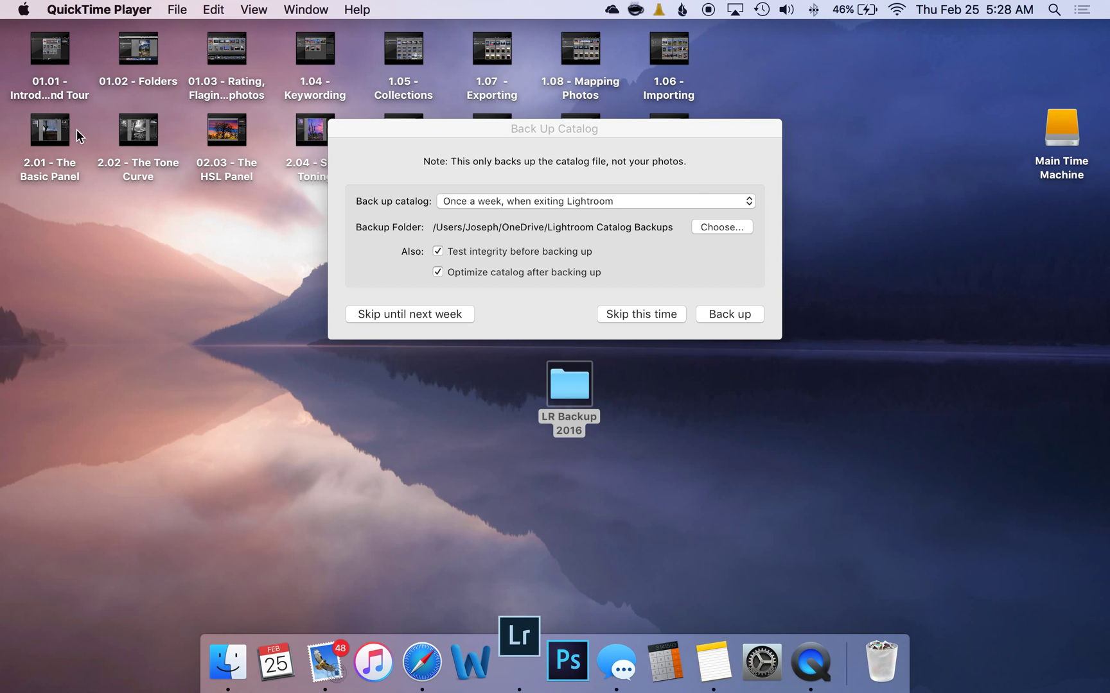
Move the Back Up Catalog dialog aside and skip the catalog backup this time.
{"action": "left_click_drag", "start_coordinate": [450, 127], "coordinate": [298, 228]}
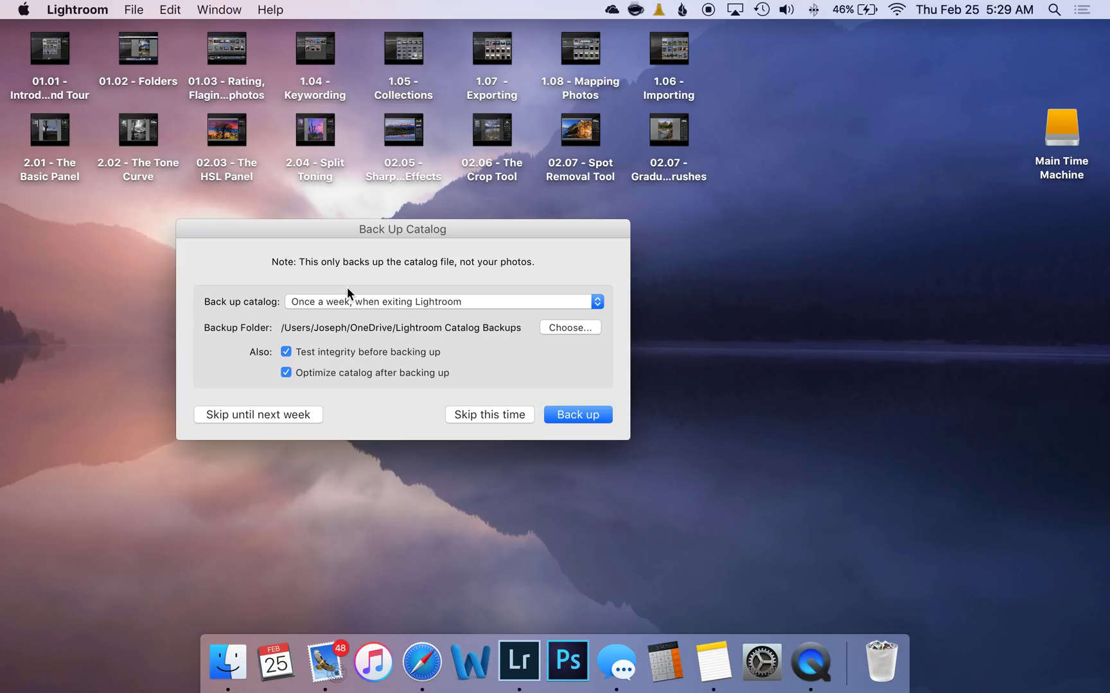
{"action": "left_click", "coordinate": [471, 414]}
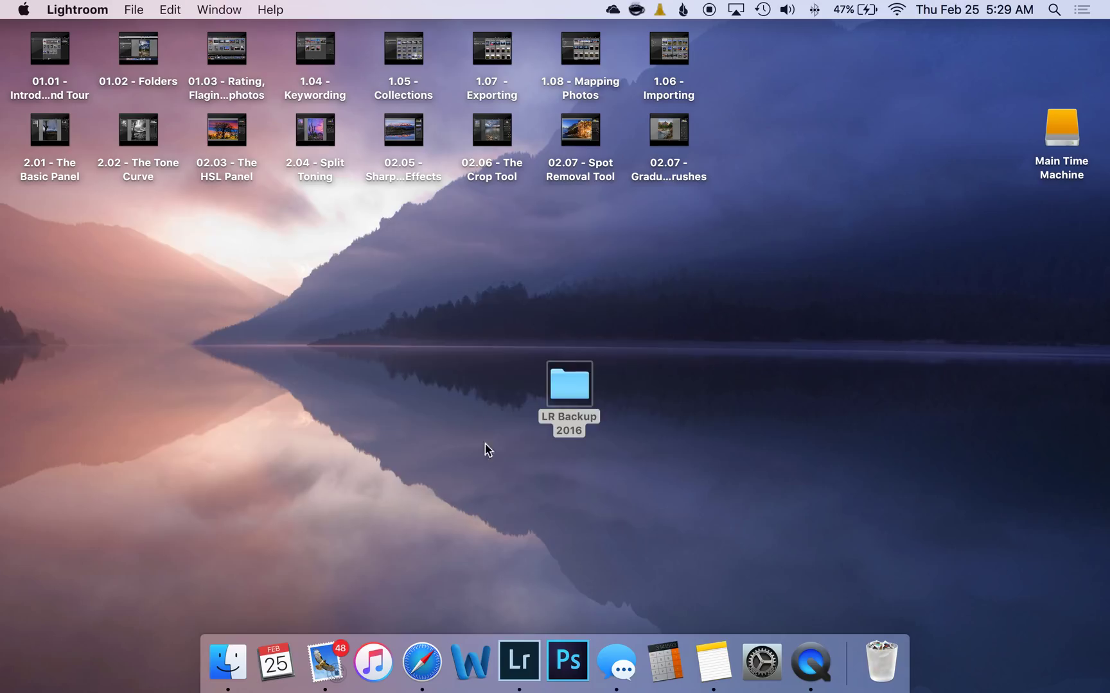
Relaunch Lightroom and bring up options for the 2016.01 - Last Arizona Winter folder.
{"action": "left_click", "coordinate": [520, 669]}
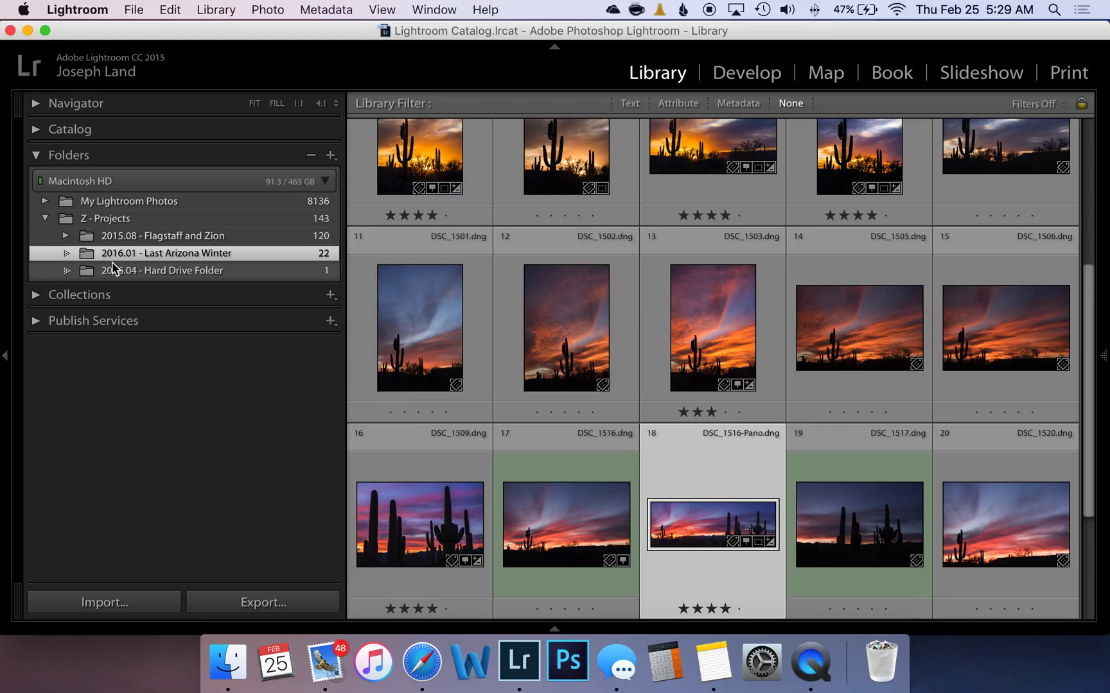
{"action": "right_click", "coordinate": [158, 258]}
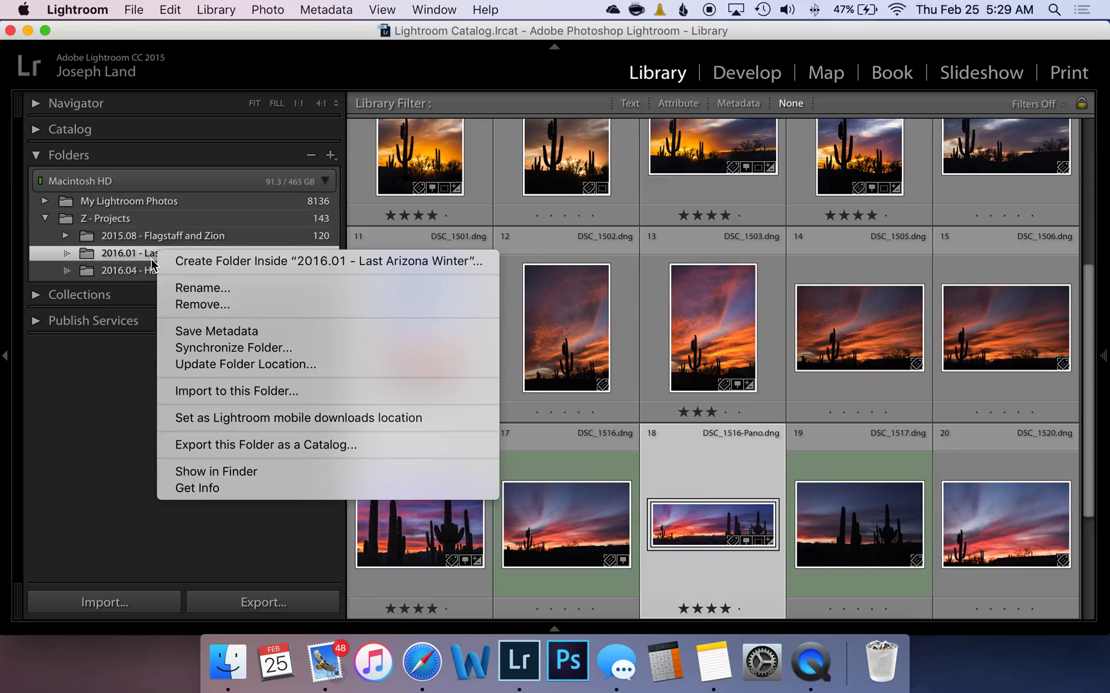
Start Export this Folder as a Catalog for 2016.01 - Last Arizona Winter, retrying once.
{"action": "left_click", "coordinate": [247, 453]}
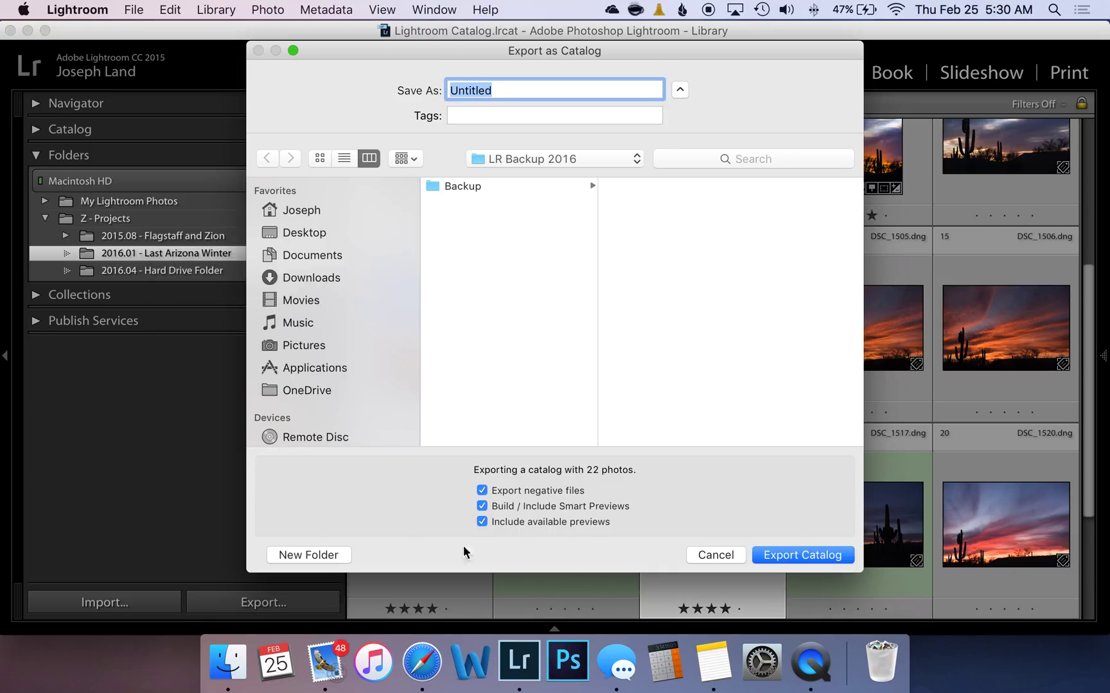
{"action": "left_click", "coordinate": [736, 554]}
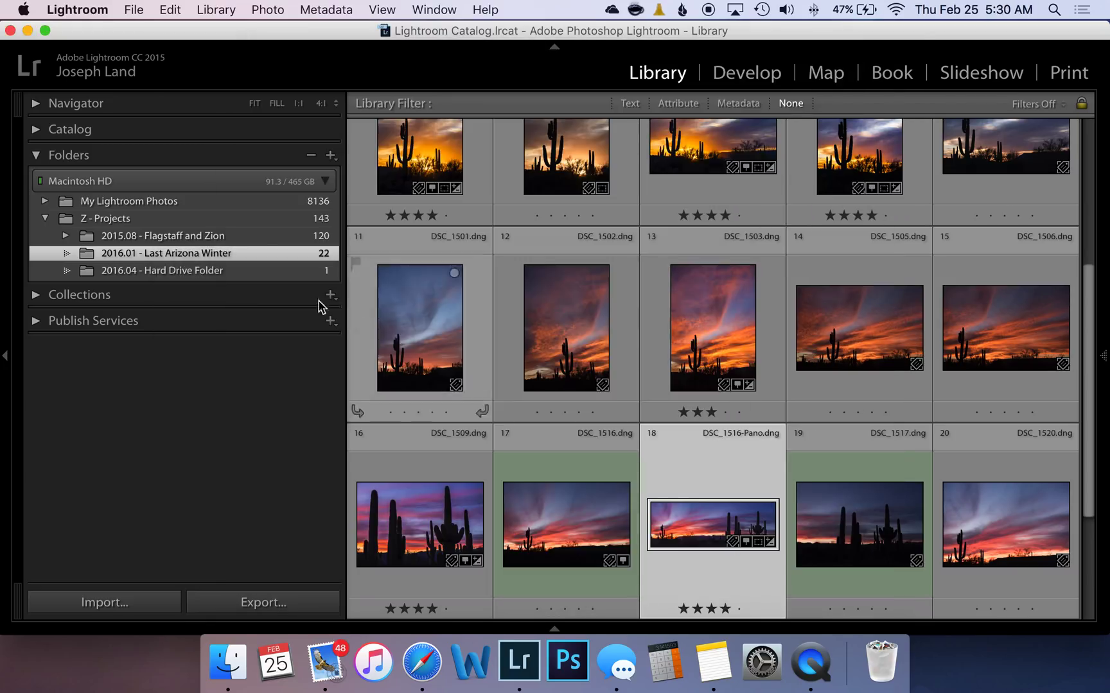
{"action": "right_click", "coordinate": [213, 256]}
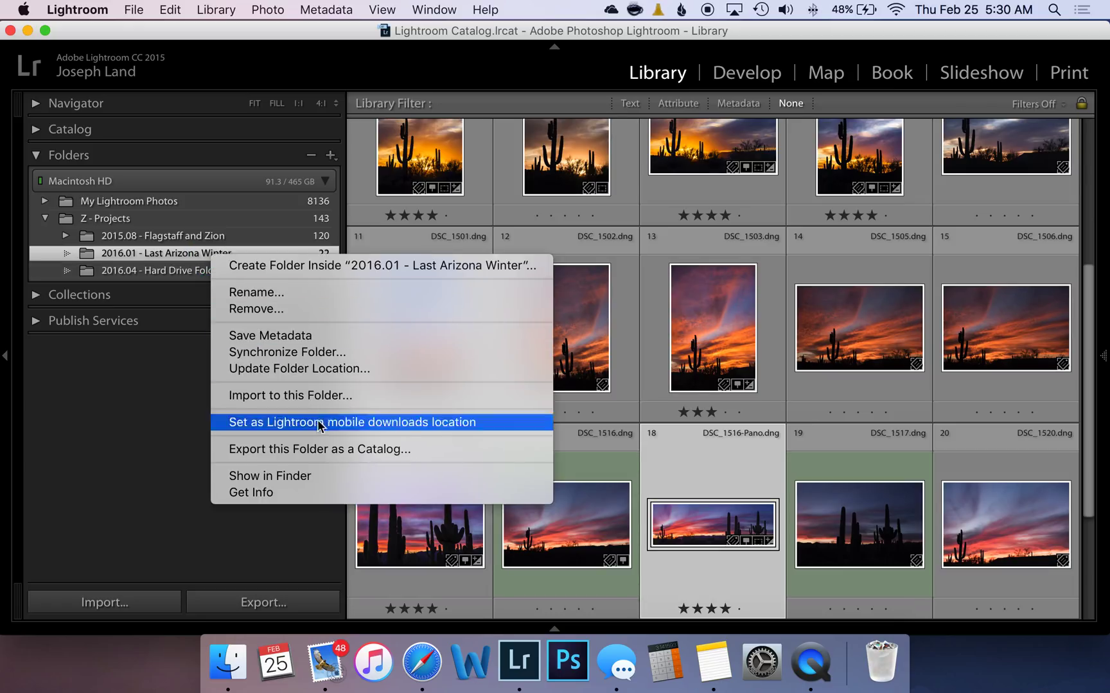
{"action": "left_click", "coordinate": [415, 452]}
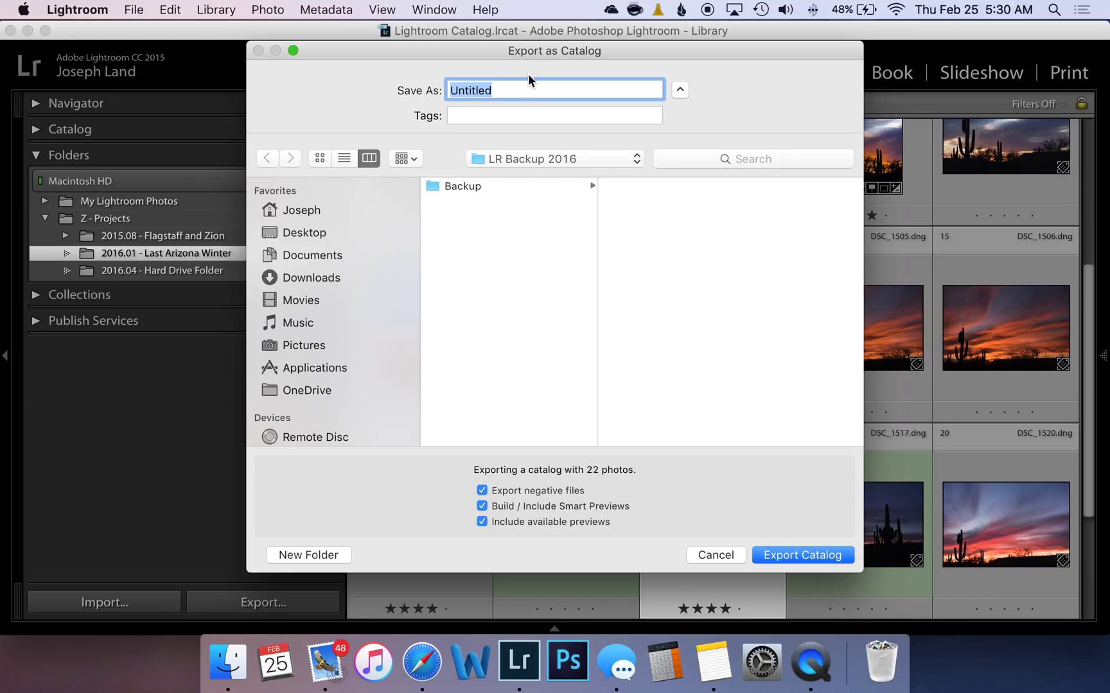
Name the exported catalog 'Backup' and back out of creating a new folder.
{"action": "type", "text": "Backup"}
{"action": "left_click", "coordinate": [332, 556]}
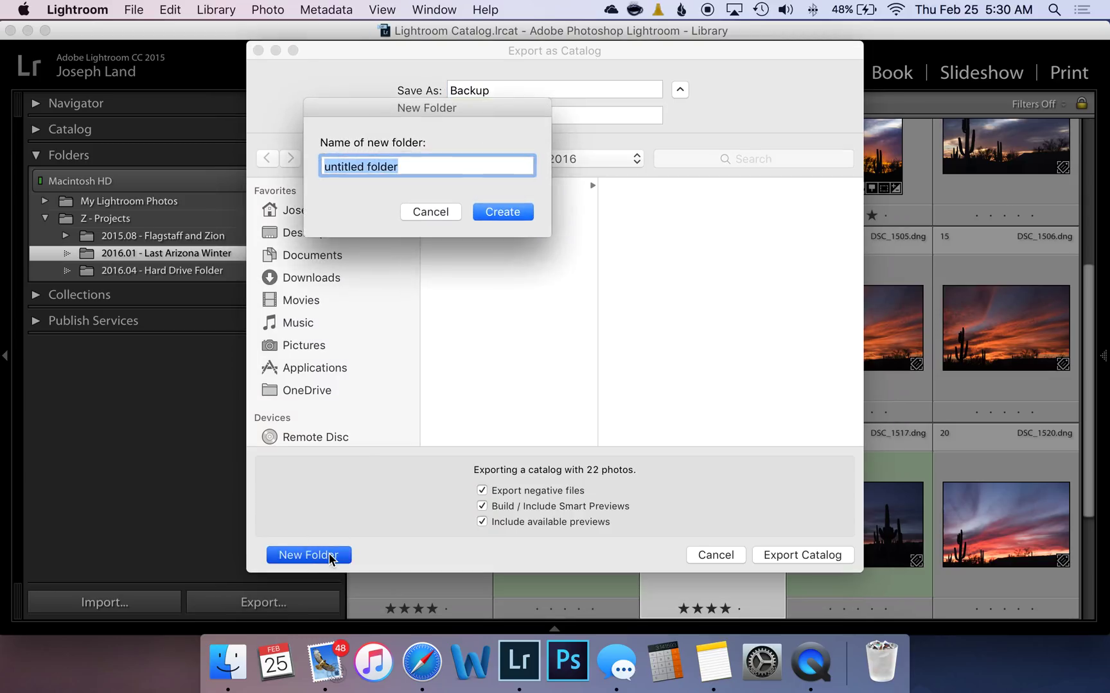
{"action": "left_click", "coordinate": [411, 212]}
{"action": "left_click", "coordinate": [414, 213]}
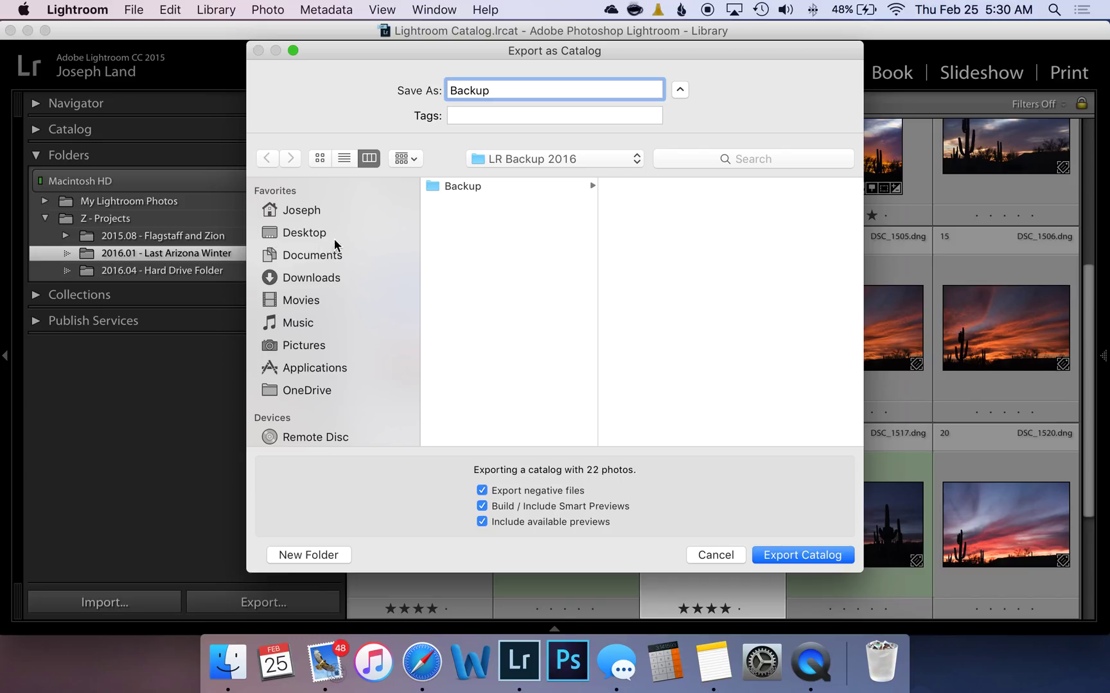
Target LR Backup 2016 on the Desktop, then cancel the catalog export and minimize Lightroom.
{"action": "left_click", "coordinate": [316, 239]}
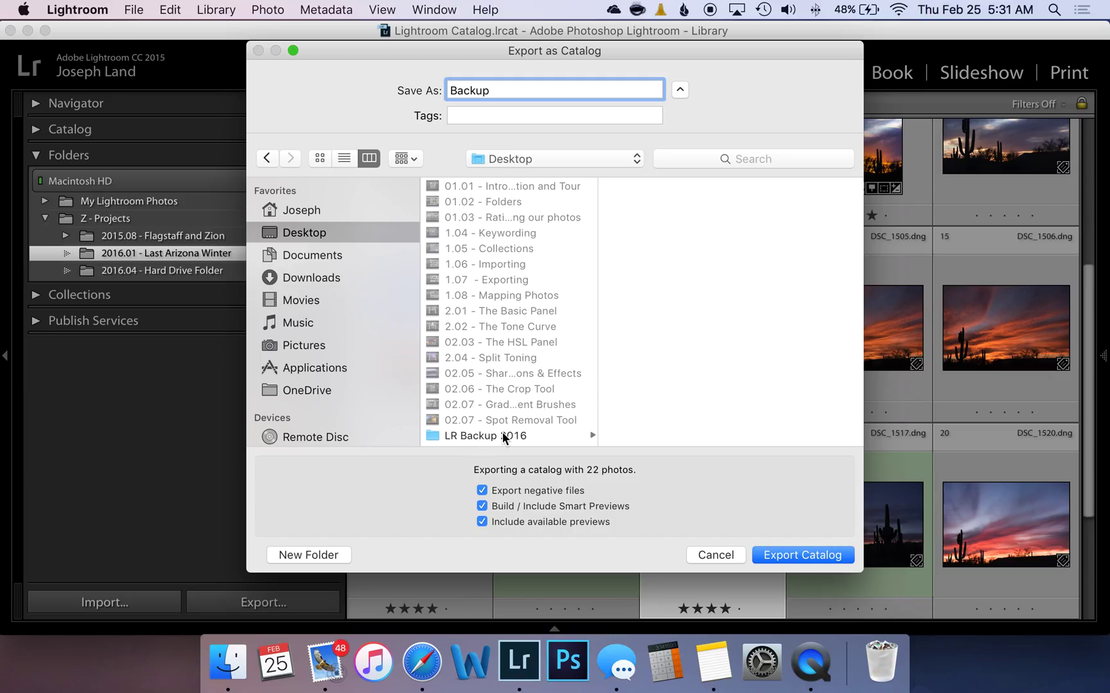
{"action": "left_click", "coordinate": [476, 436]}
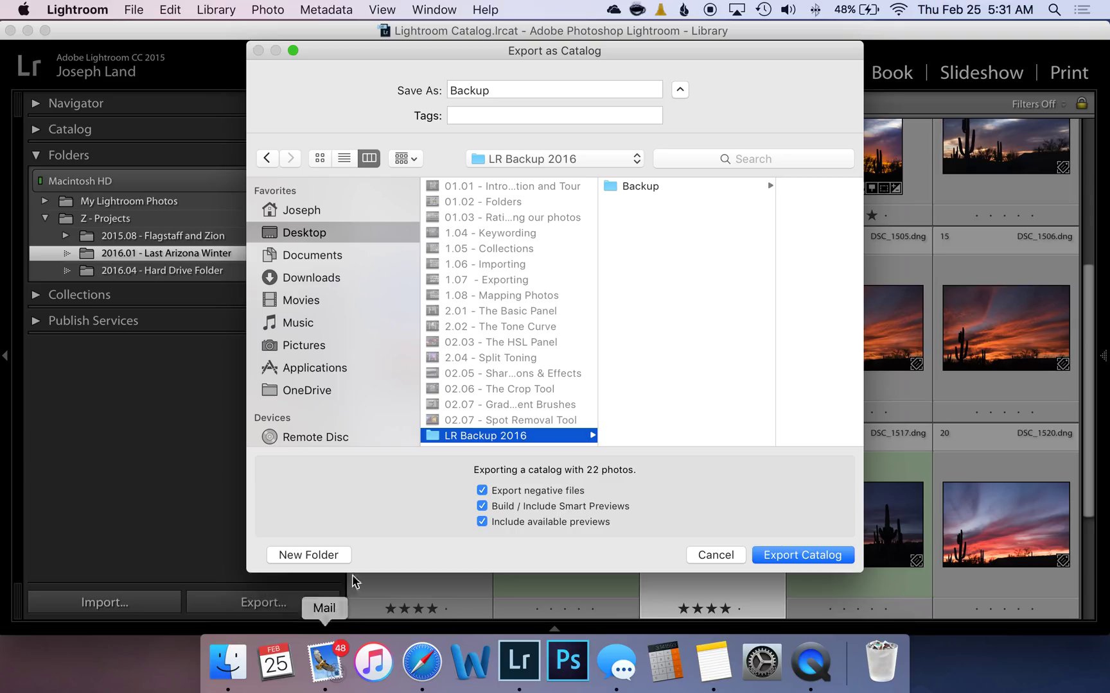
{"action": "left_click", "coordinate": [321, 555]}
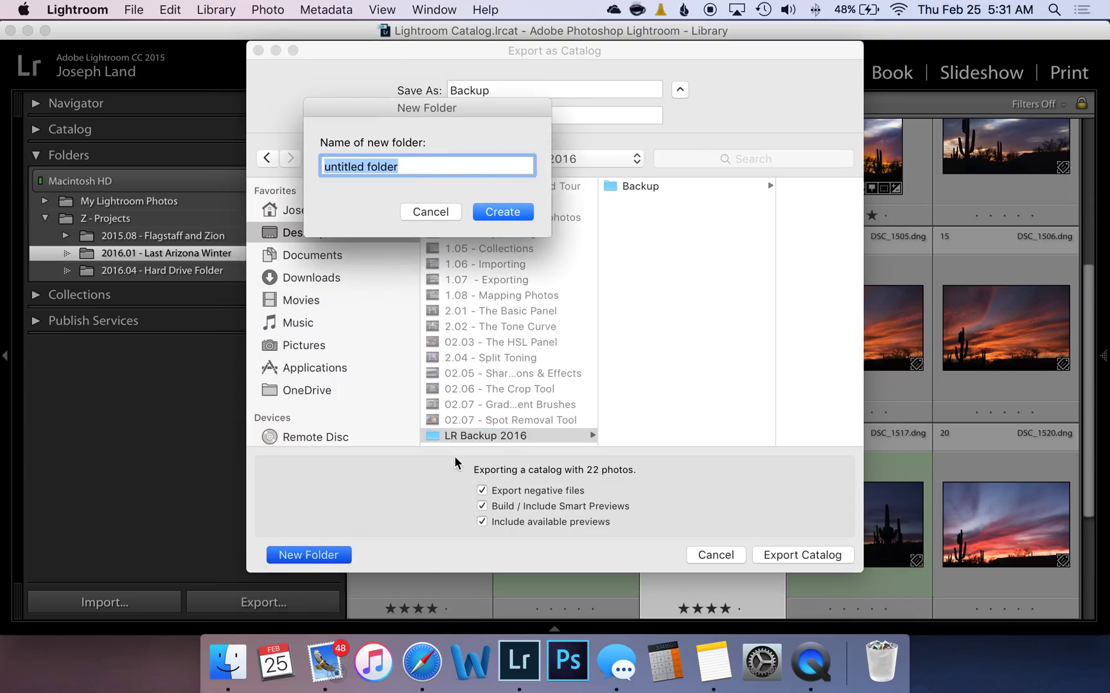
{"action": "left_click", "coordinate": [429, 212]}
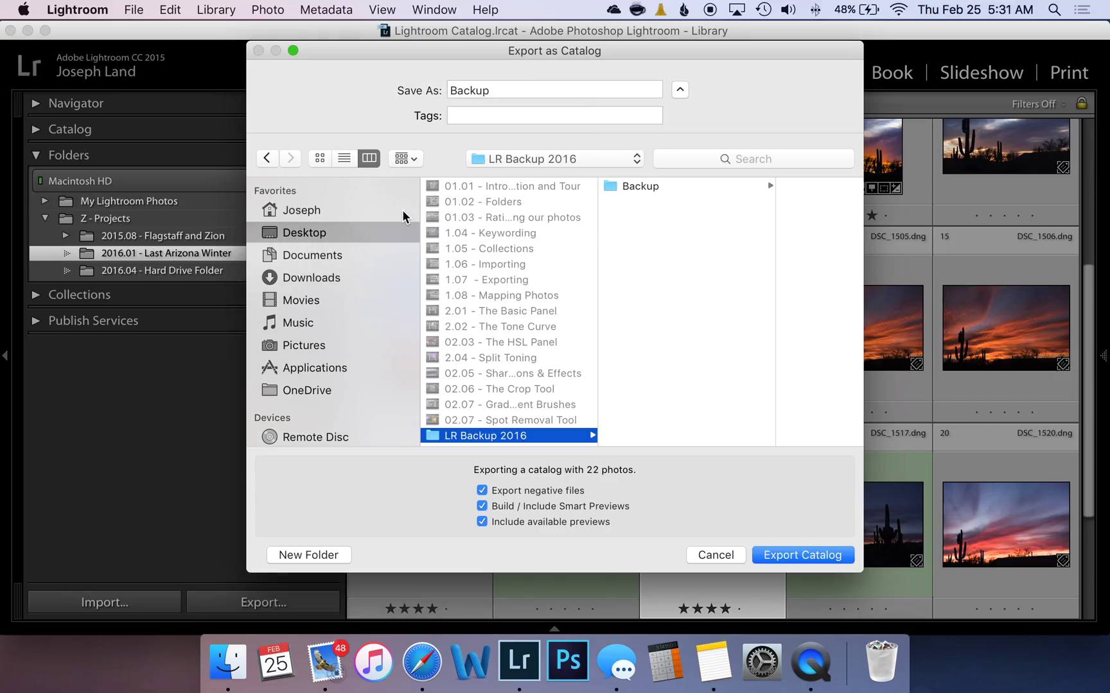
{"action": "left_click", "coordinate": [712, 557]}
{"action": "left_click", "coordinate": [28, 31]}
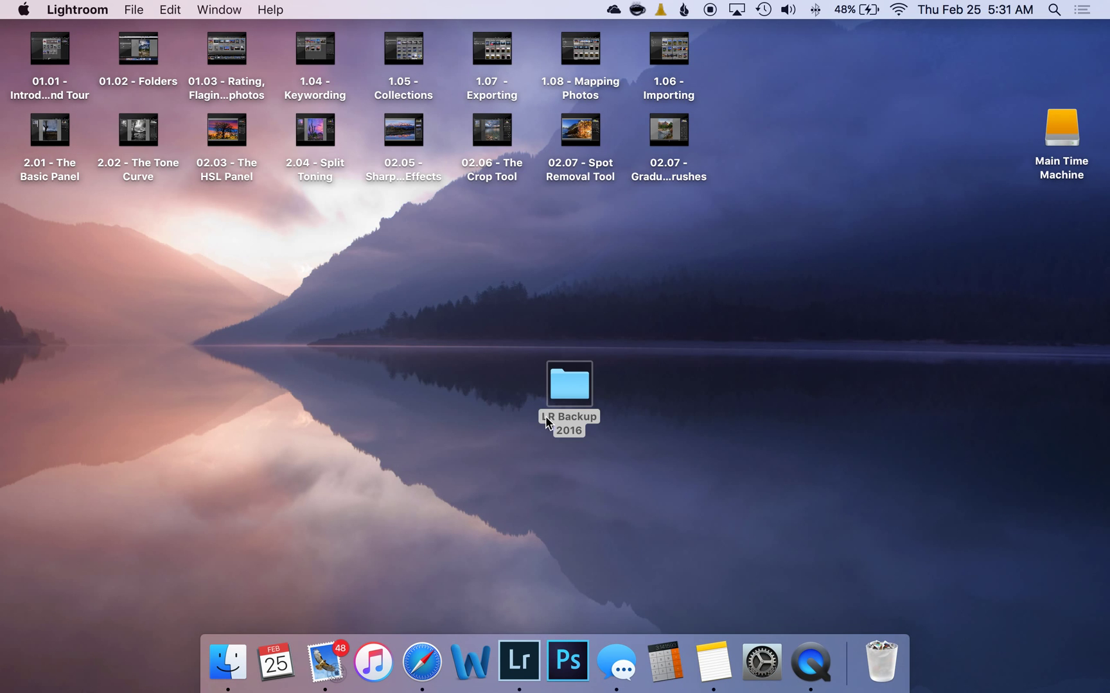
Open LR Backup 2016 down through Backup > Lightroom > Z - Projects > 2016.01 - Last Arizona Winter.
{"action": "left_click", "coordinate": [557, 378]}
{"action": "left_click_drag", "start_coordinate": [557, 379], "coordinate": [230, 281]}
{"action": "double_click", "coordinate": [230, 281]}
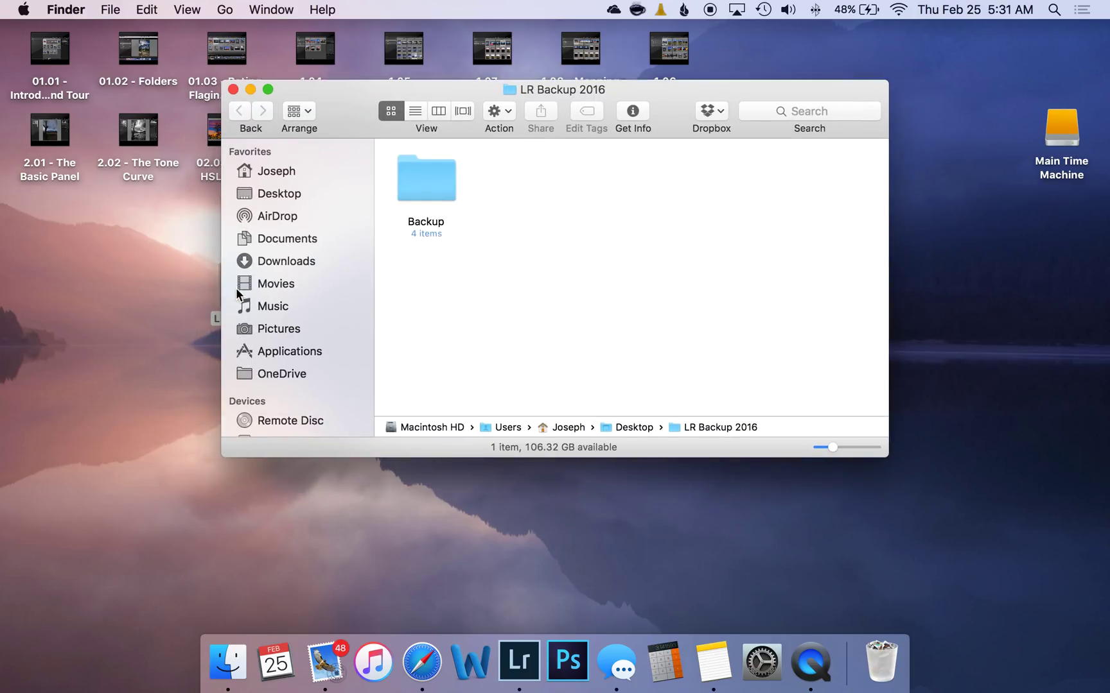
{"action": "double_click", "coordinate": [426, 191]}
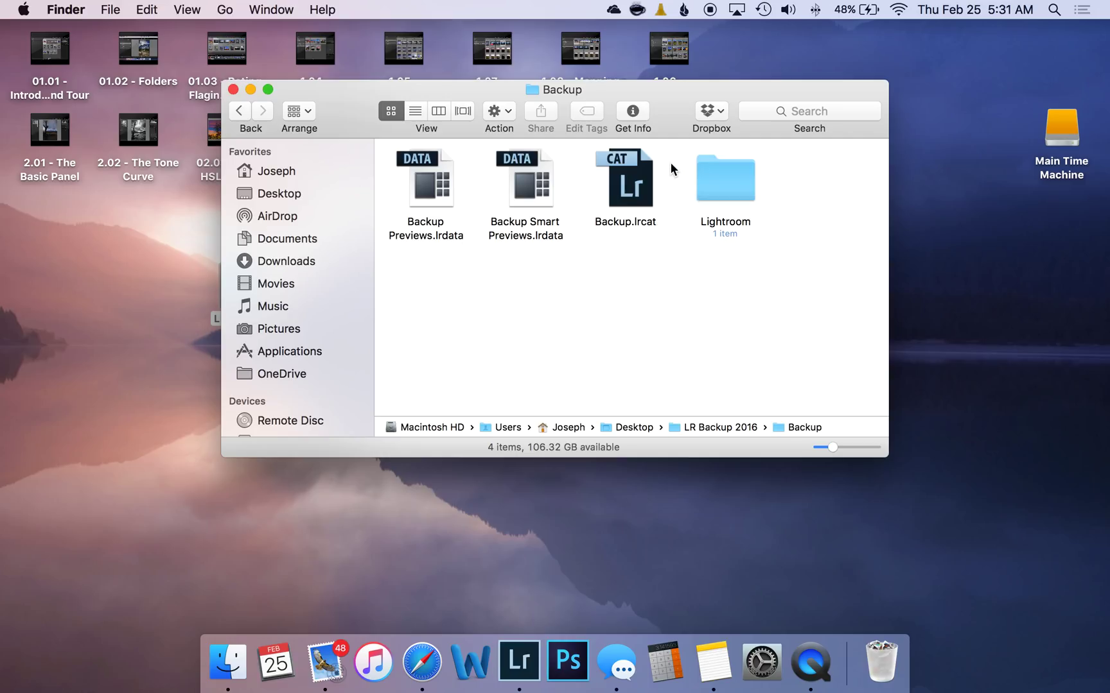
{"action": "double_click", "coordinate": [725, 181]}
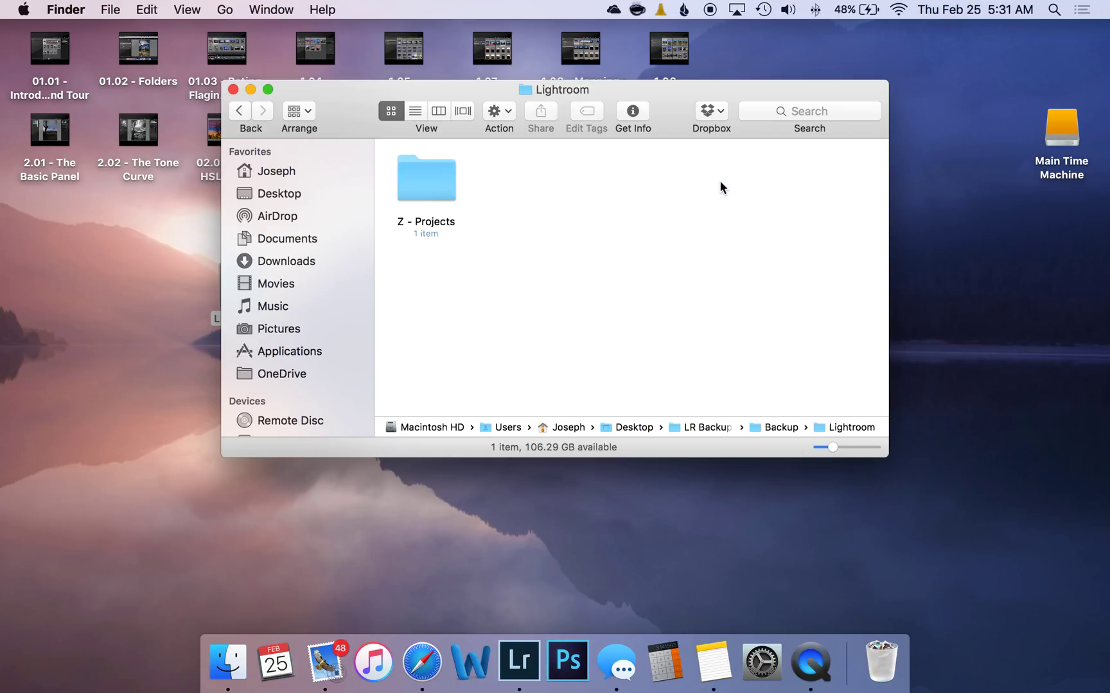
{"action": "double_click", "coordinate": [423, 188]}
{"action": "double_click", "coordinate": [419, 180]}
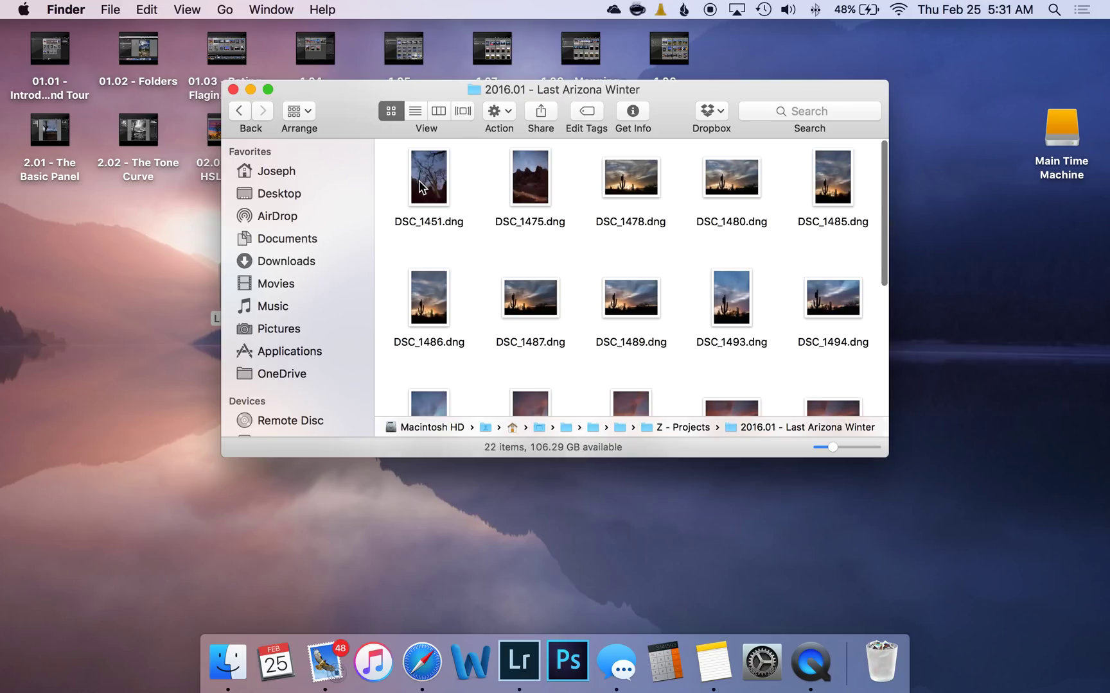
Select all 22 backed-up photos, then drag the LR Backup 2016 folder to the Trash.
{"action": "left_click_drag", "start_coordinate": [408, 147], "coordinate": [869, 416]}
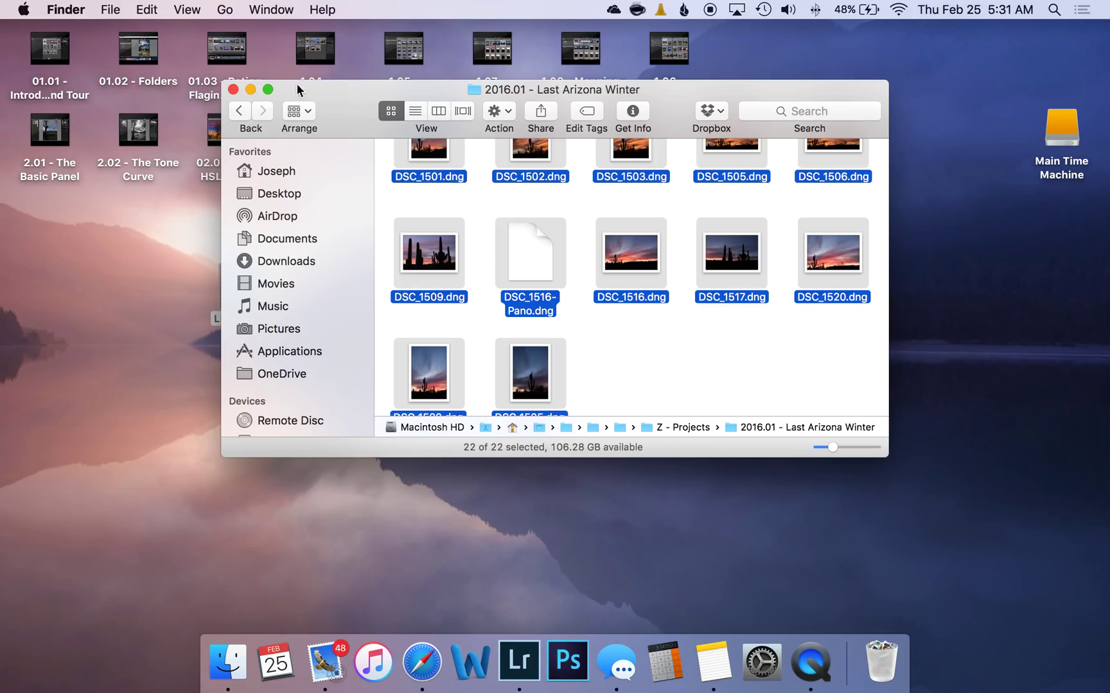
{"action": "left_click", "coordinate": [232, 89]}
{"action": "left_click_drag", "start_coordinate": [260, 321], "coordinate": [881, 660]}
{"action": "left_click", "coordinate": [510, 655]}
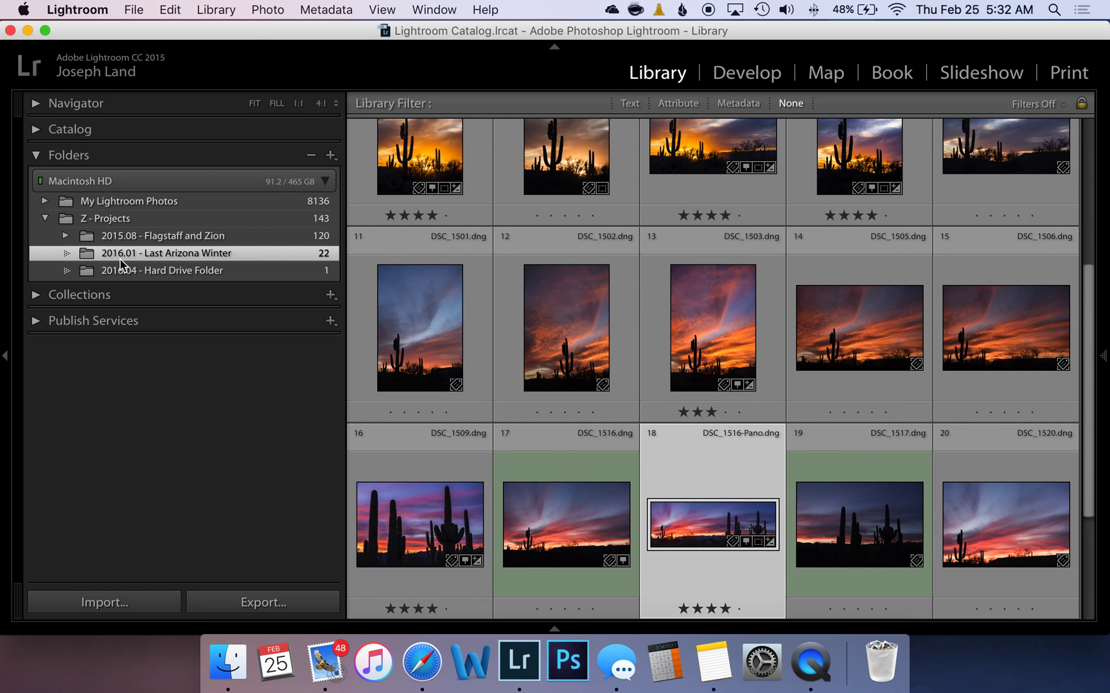
Collapse Z - Projects and display the 8136 photos in My Lightroom Photos.
{"action": "left_click", "coordinate": [40, 219]}
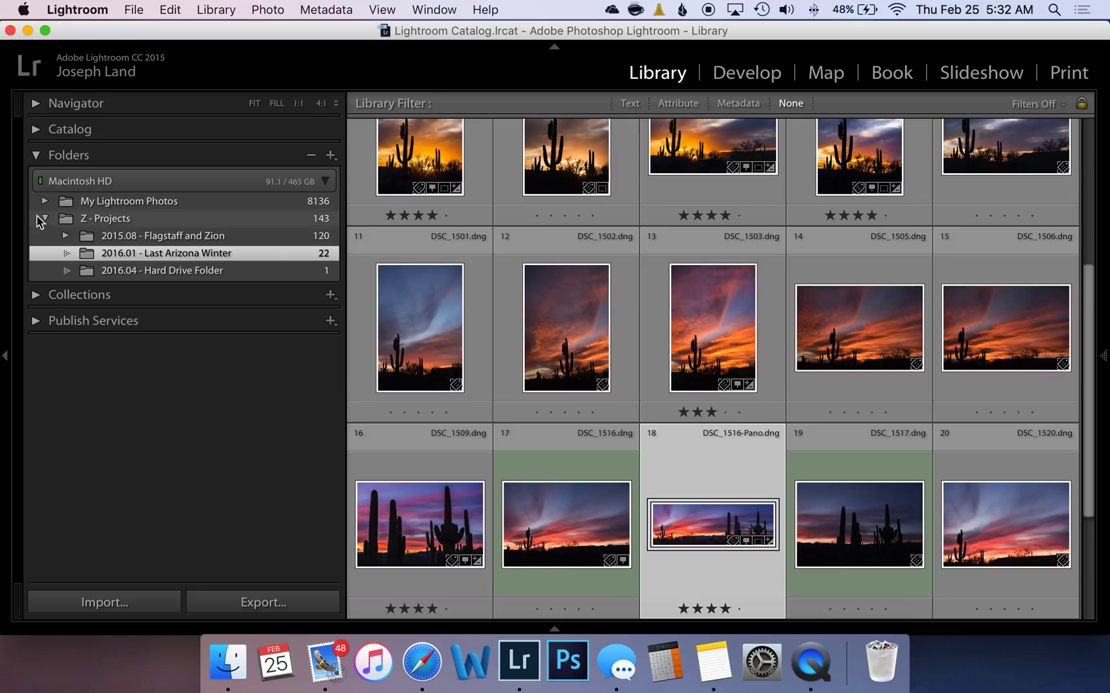
{"action": "left_click", "coordinate": [45, 219]}
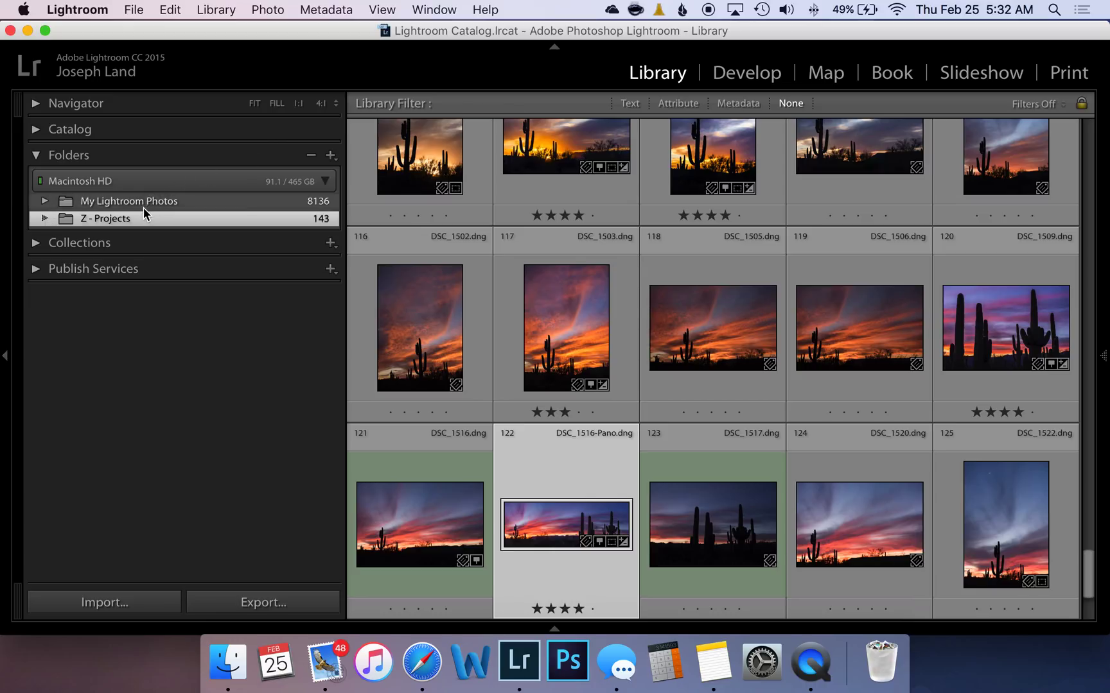
{"action": "left_click", "coordinate": [107, 203]}
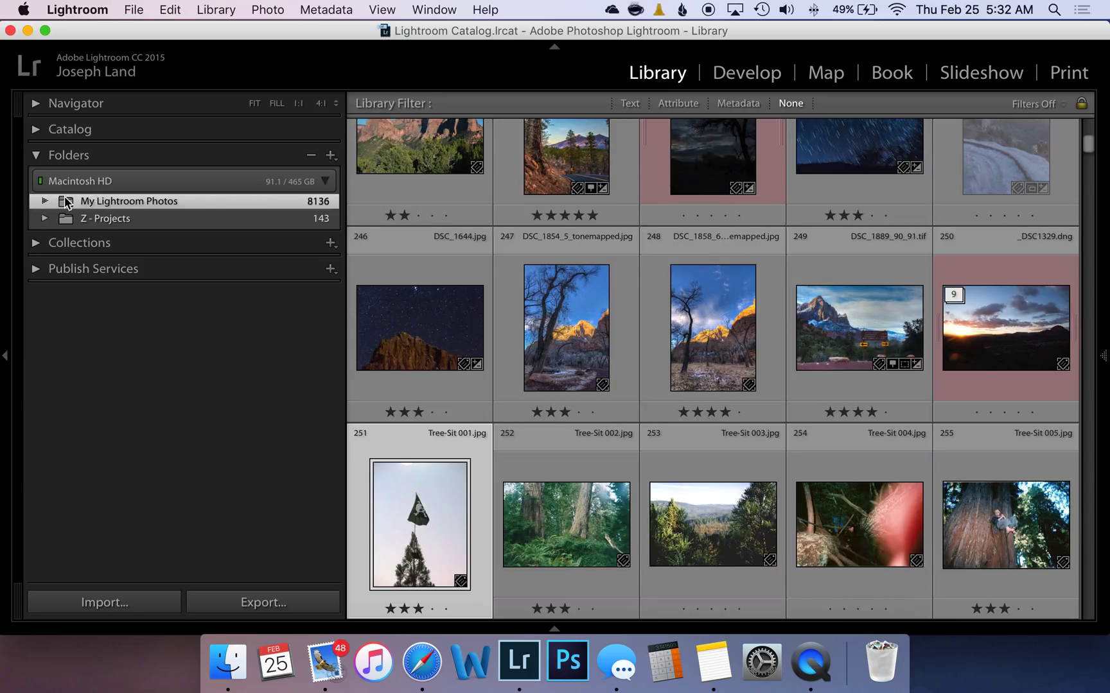
Show the parent Lightroom folder of My Lightroom Photos and select it to view 8279 photos.
{"action": "right_click", "coordinate": [98, 205]}
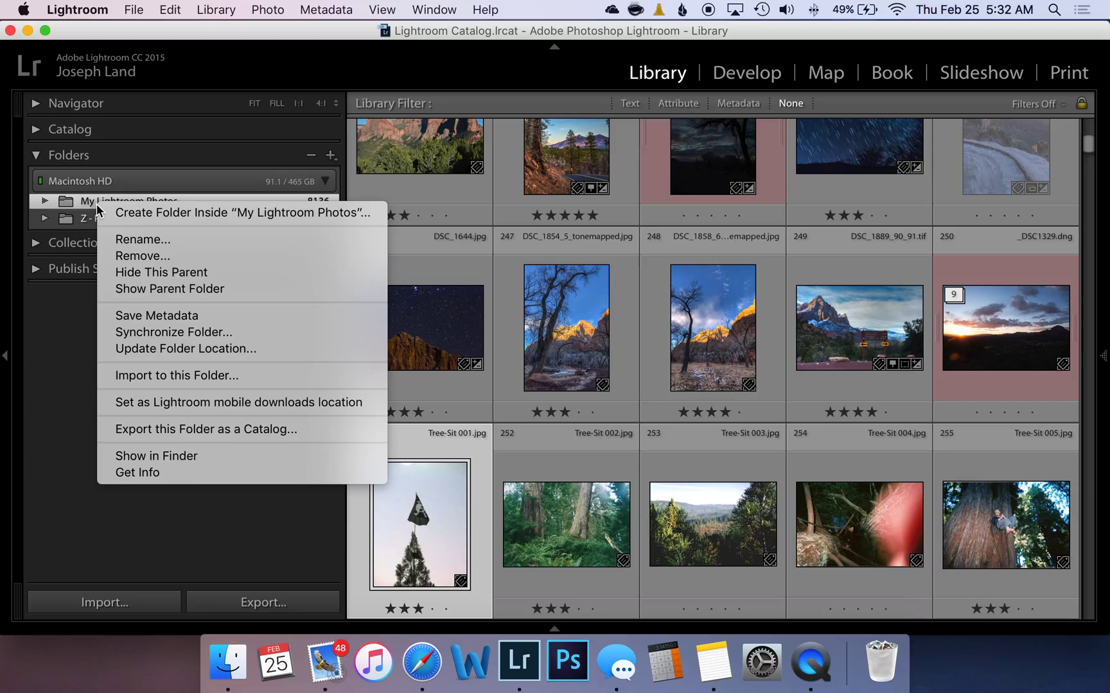
{"action": "right_click", "coordinate": [72, 207]}
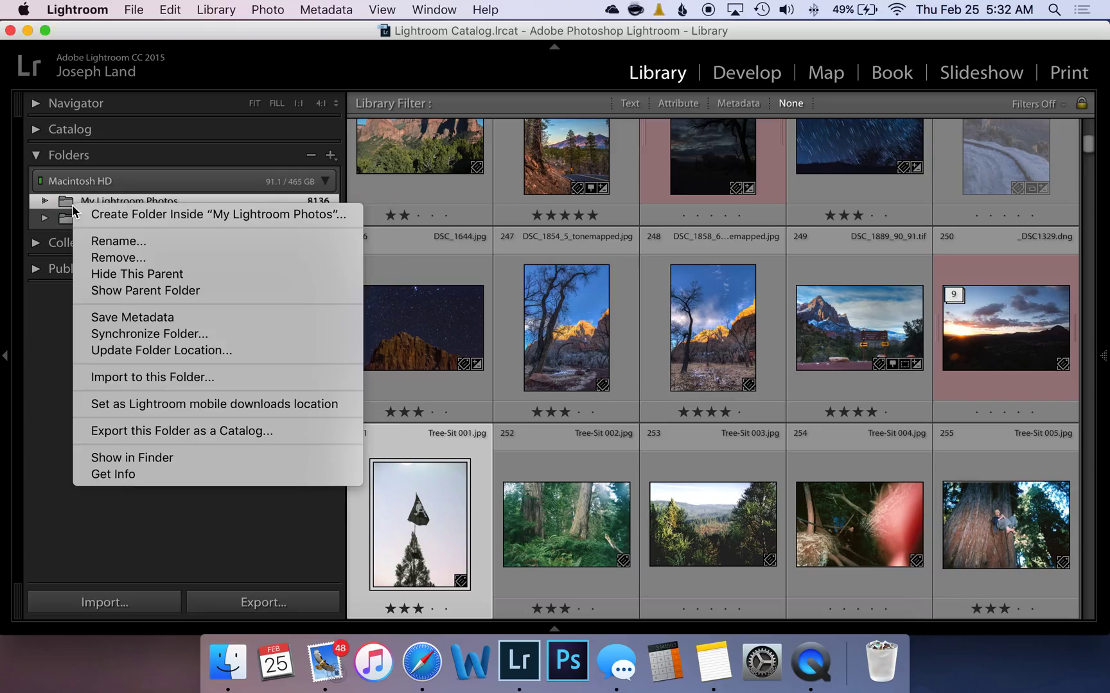
{"action": "left_click", "coordinate": [147, 291]}
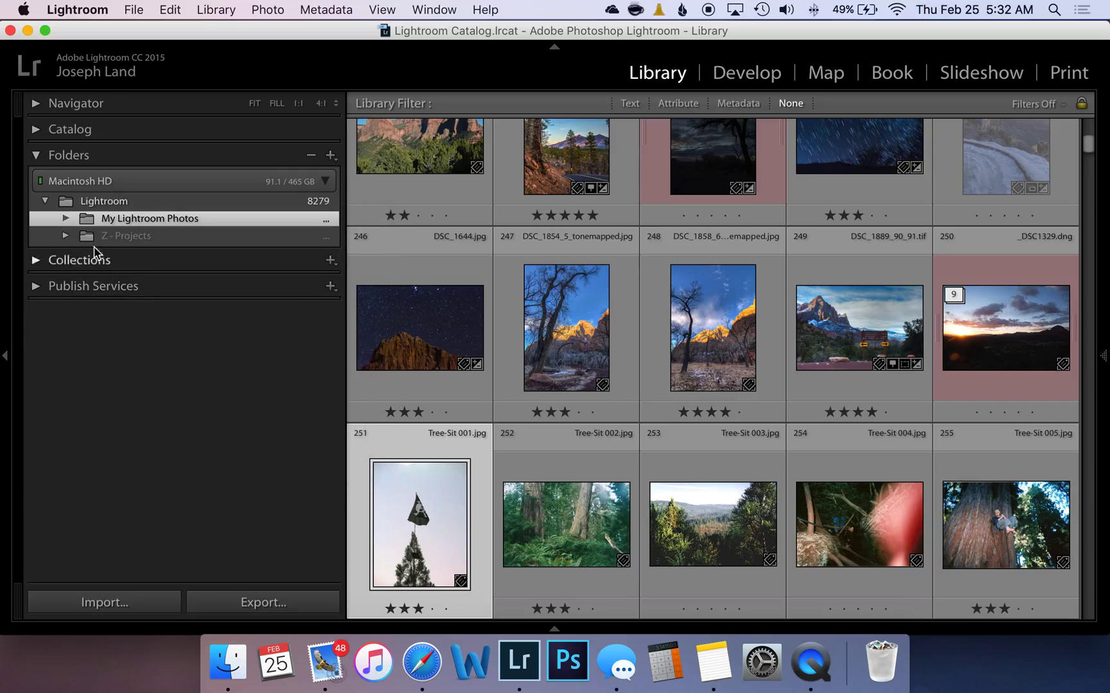
{"action": "left_click", "coordinate": [44, 201]}
{"action": "right_click", "coordinate": [90, 205]}
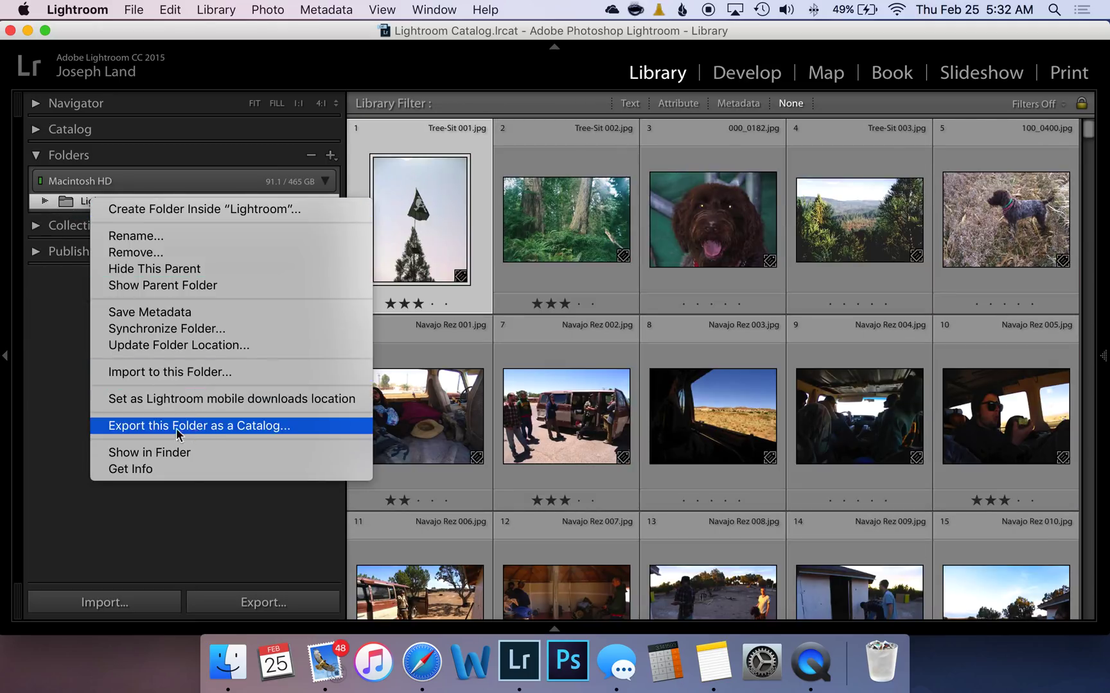
{"action": "left_click", "coordinate": [70, 350]}
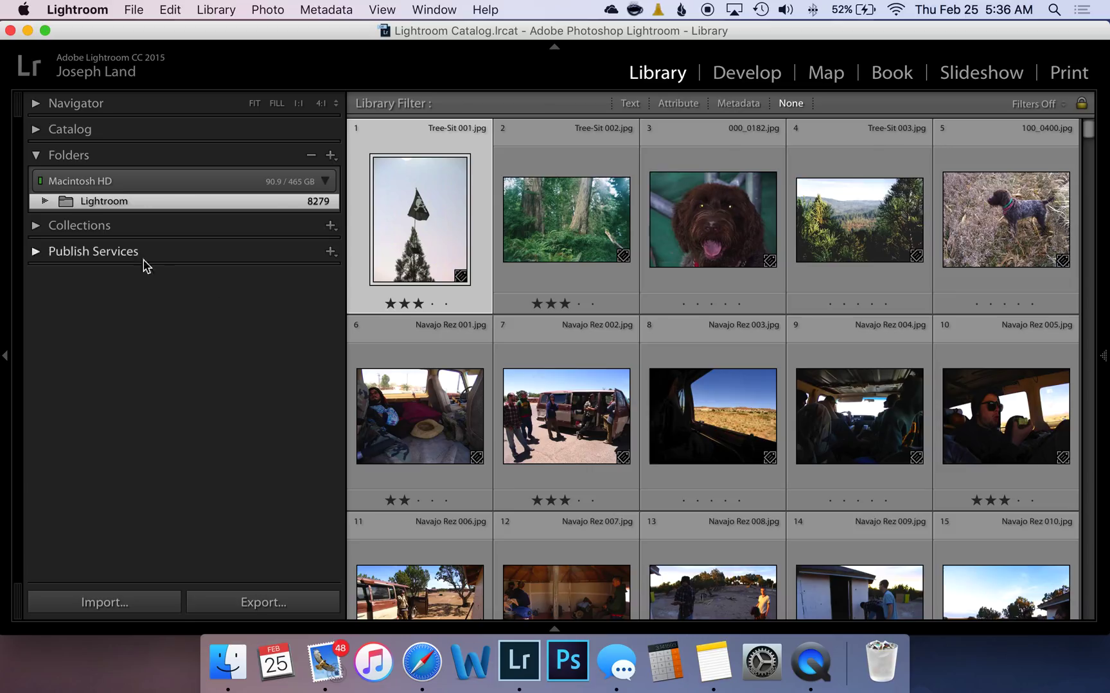
Expand Lightroom and Z - Projects and select the 2016.01 - Last Arizona Winter folder.
{"action": "left_click", "coordinate": [45, 202]}
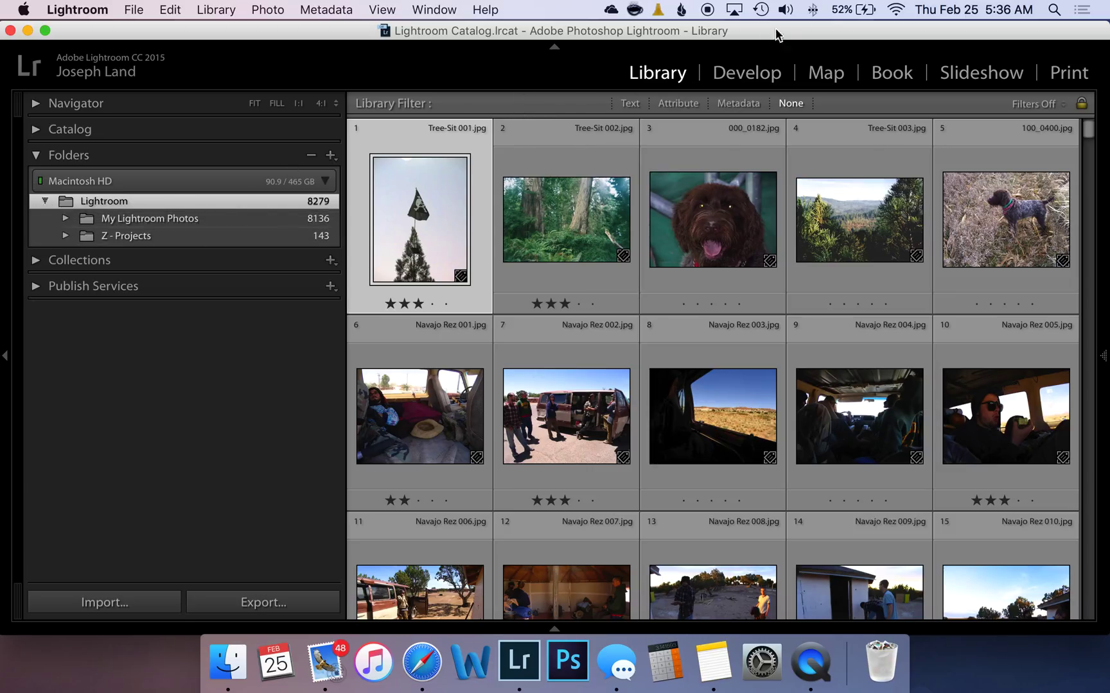
{"action": "left_click", "coordinate": [761, 10]}
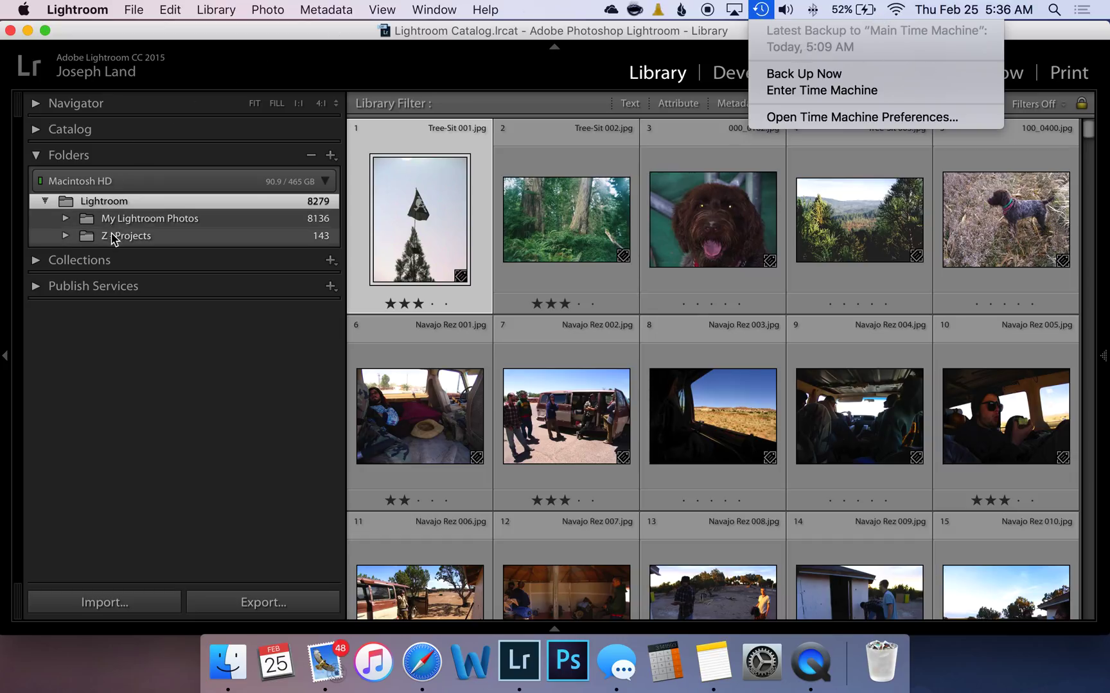
{"action": "left_click", "coordinate": [66, 237]}
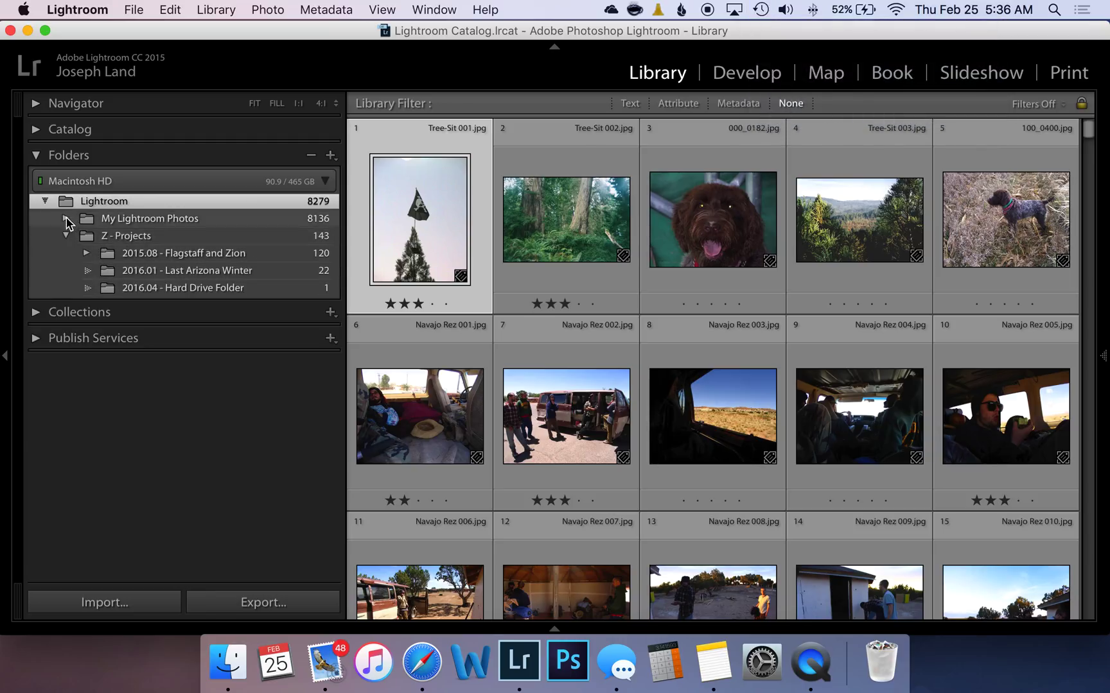
{"action": "left_click", "coordinate": [170, 271]}
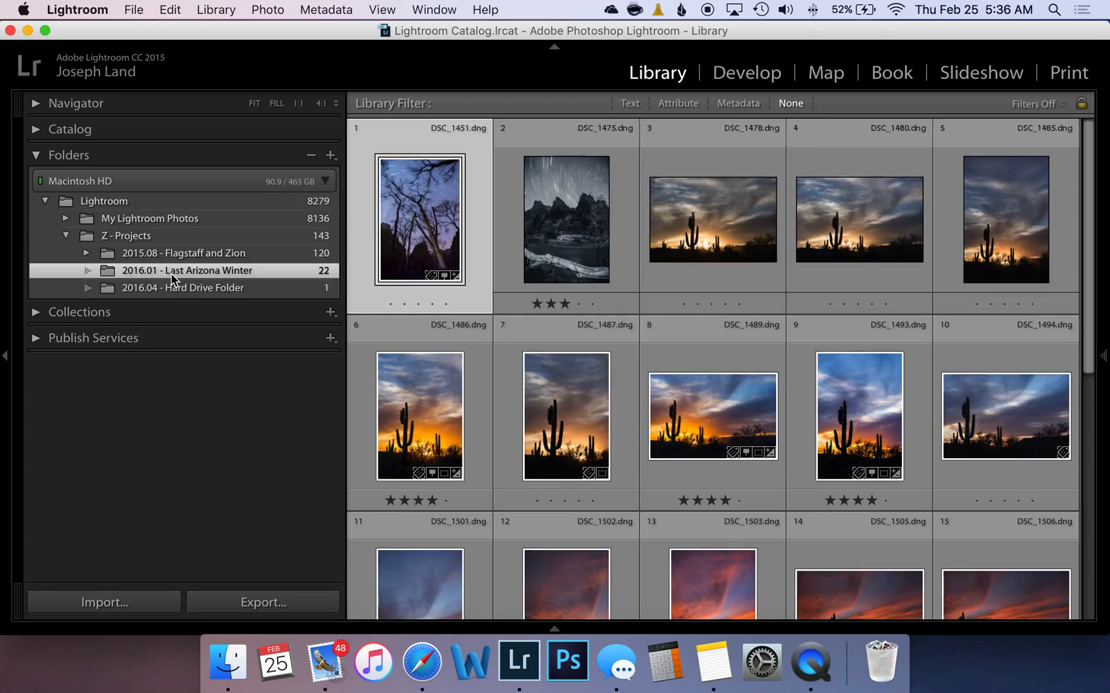
{"action": "left_click", "coordinate": [175, 289]}
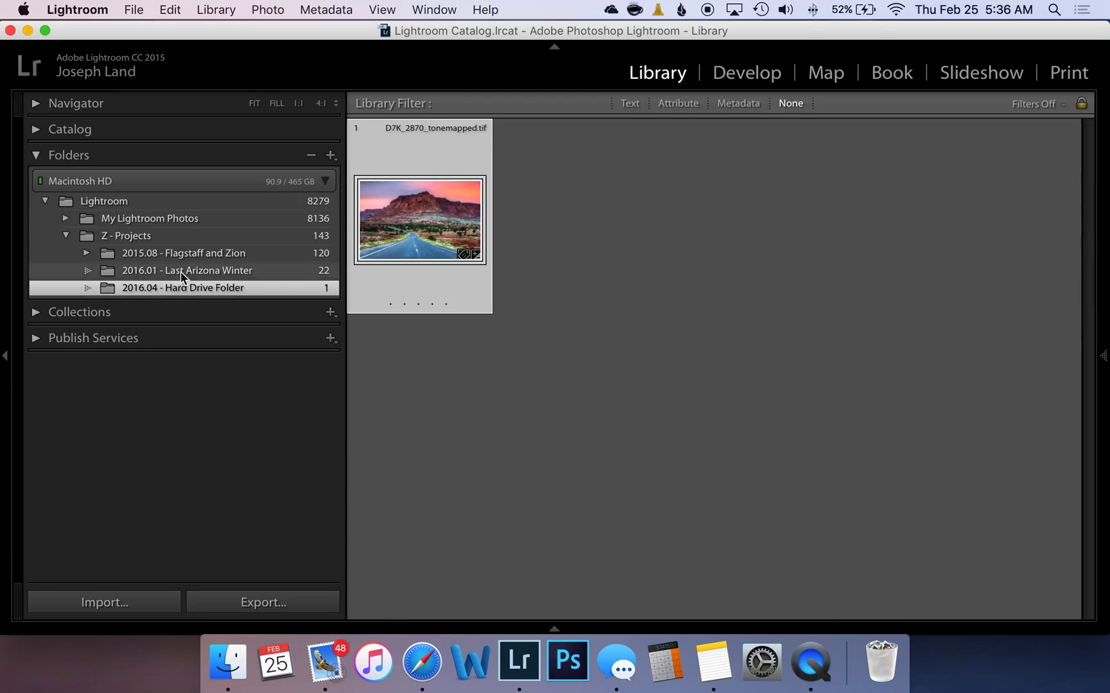
{"action": "left_click", "coordinate": [181, 272]}
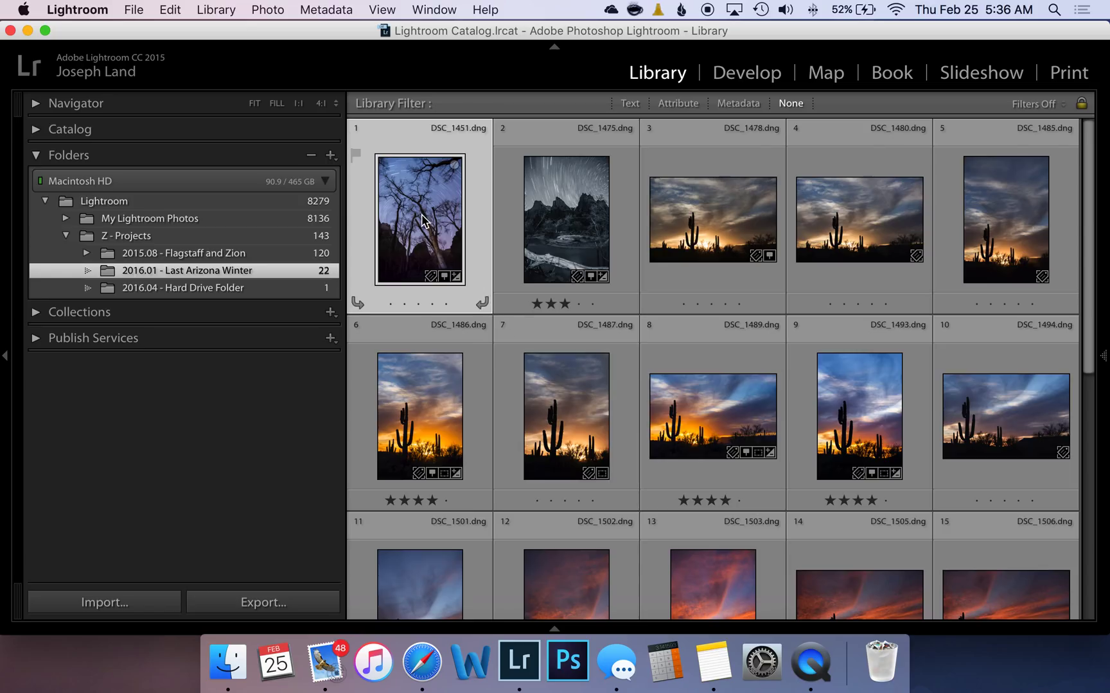
Delete DSC_1451.dng from disk, leaving 21 photos in the folder.
{"action": "key", "text": "Delete"}
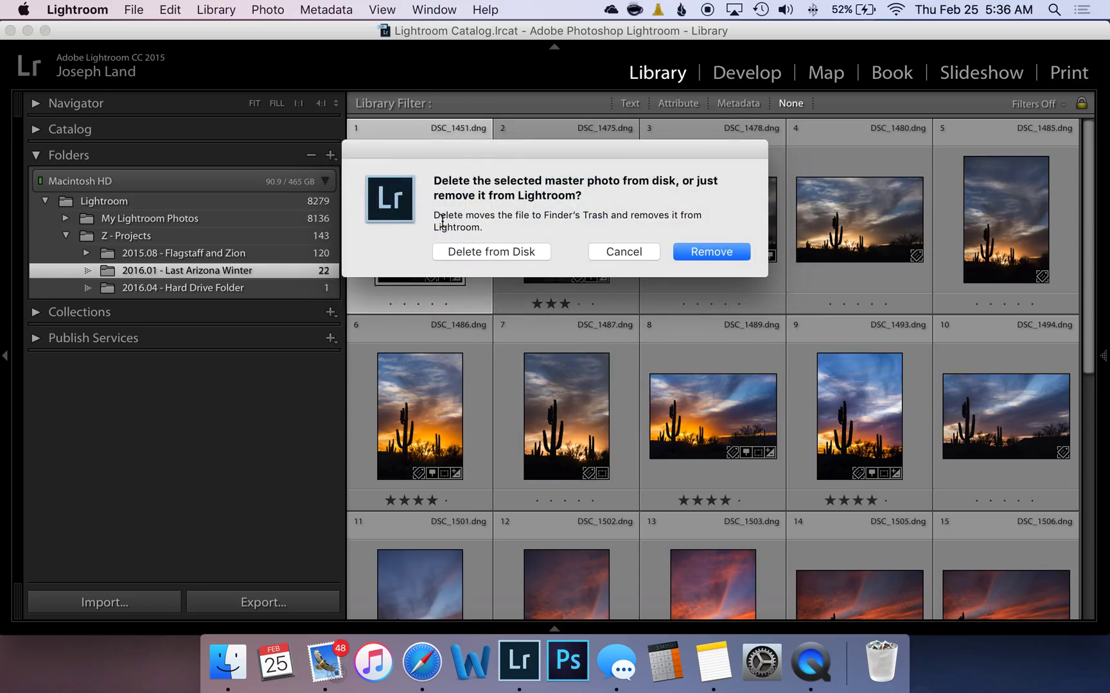
{"action": "left_click", "coordinate": [482, 253]}
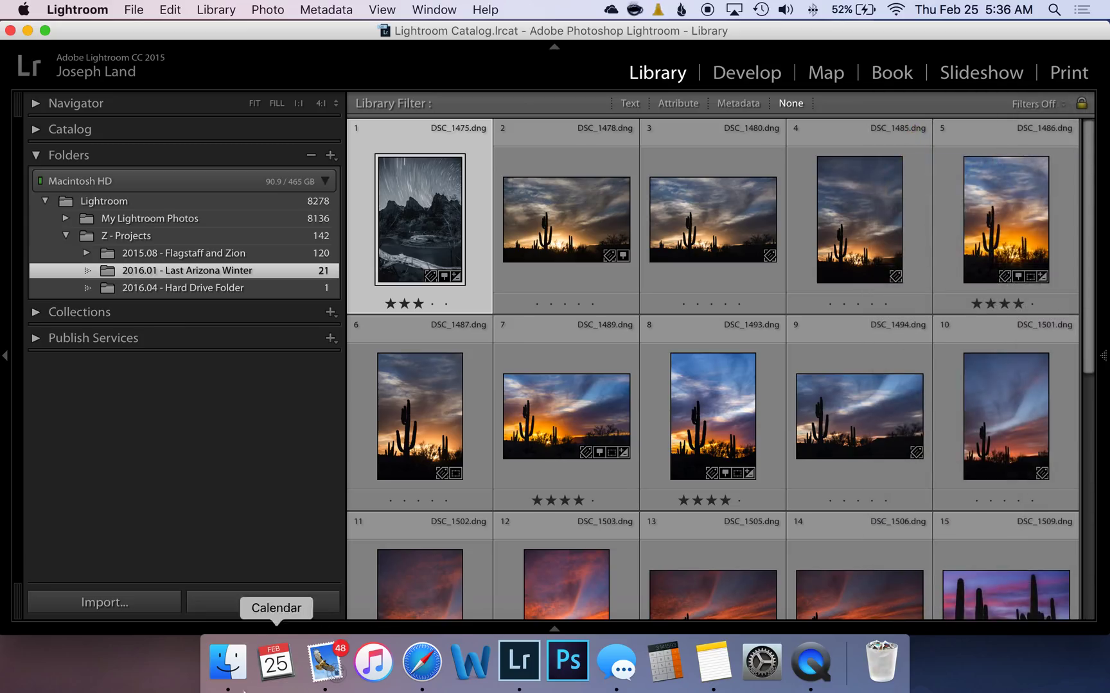
{"action": "left_click", "coordinate": [229, 662]}
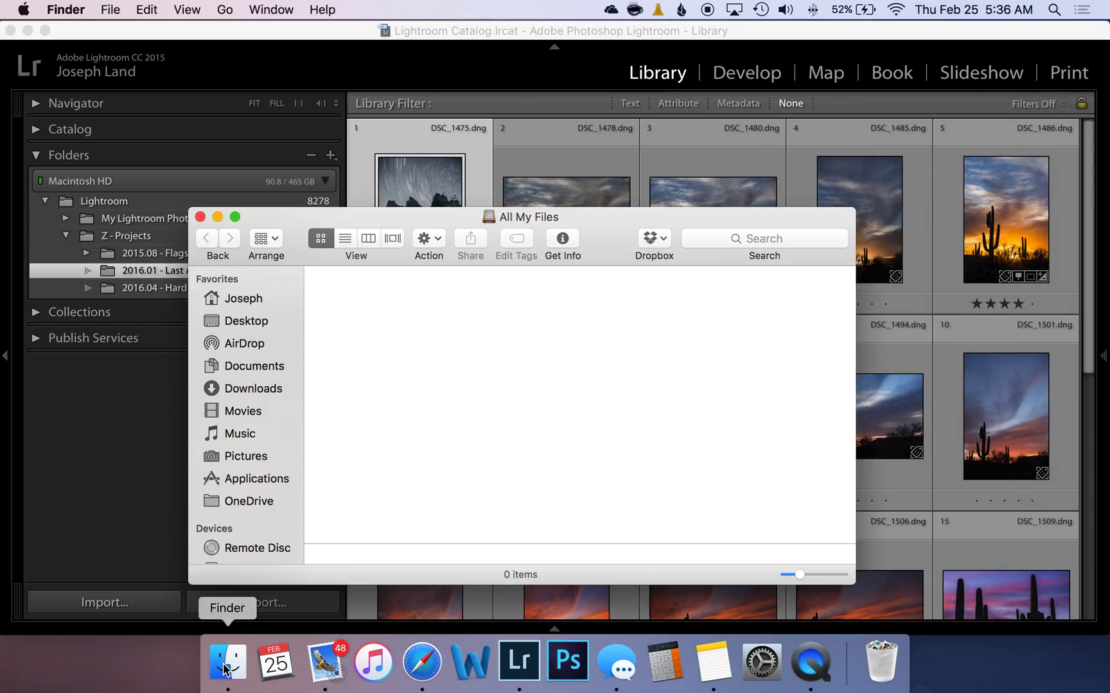
Close All My Files and reveal the 2016.01 - Last Arizona Winter folder in Finder.
{"action": "left_click", "coordinate": [200, 217]}
{"action": "right_click", "coordinate": [171, 272]}
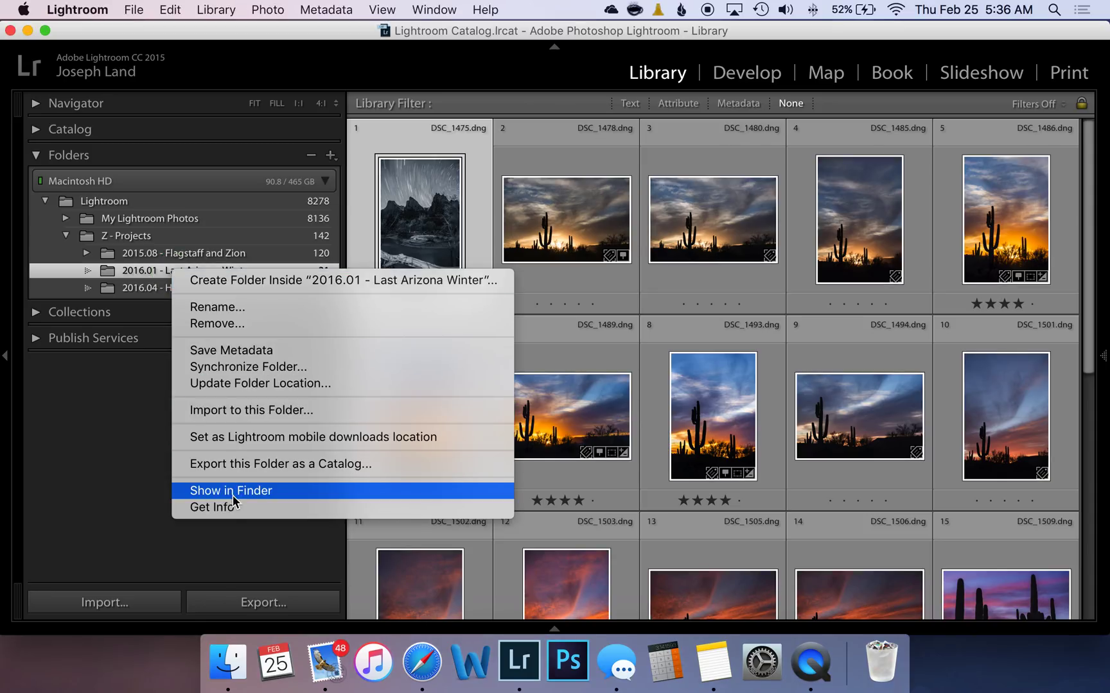
{"action": "left_click", "coordinate": [99, 460]}
{"action": "right_click", "coordinate": [151, 266]}
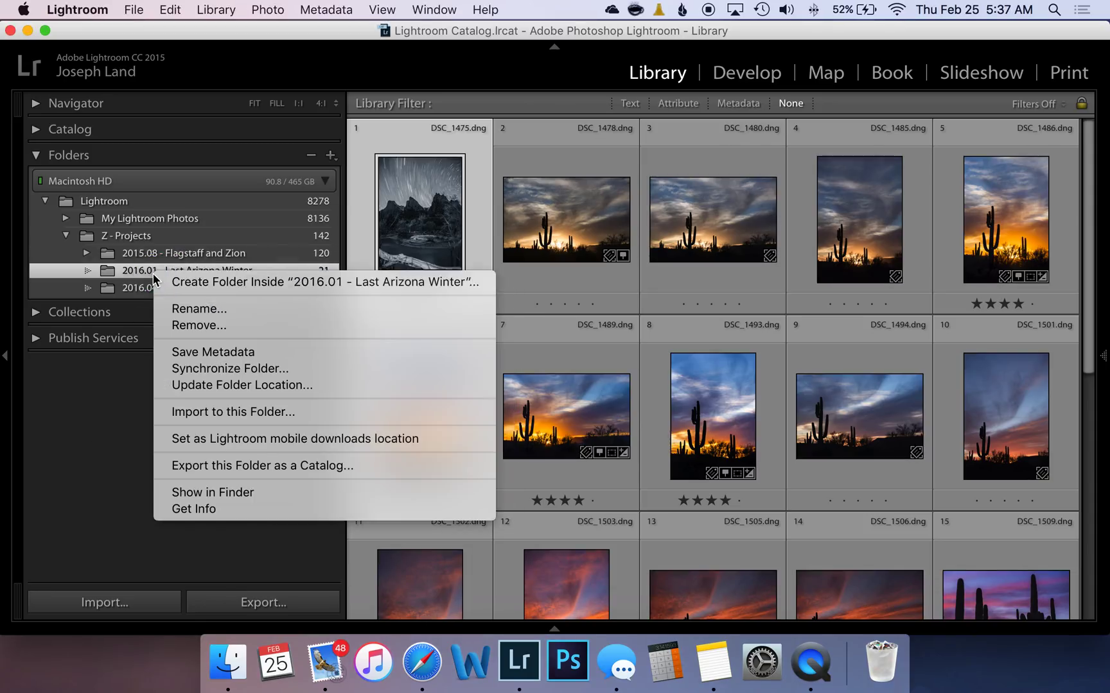
{"action": "left_click", "coordinate": [206, 496]}
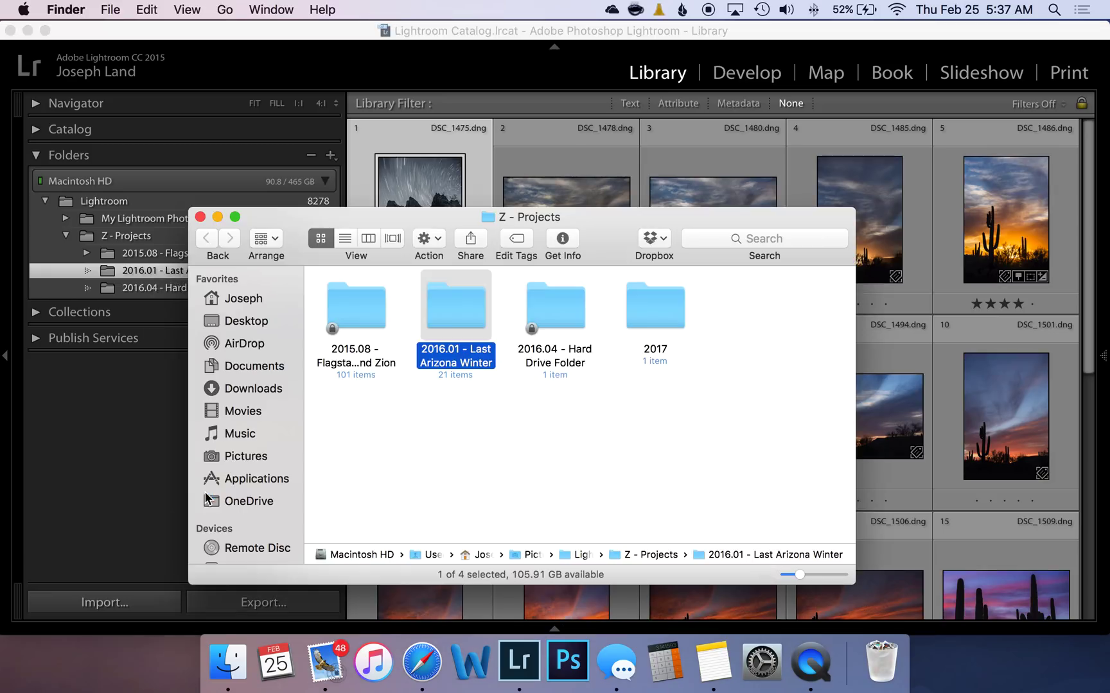
Open the folder to confirm its 21 files, then check Time Machine's latest backup.
{"action": "double_click", "coordinate": [465, 310]}
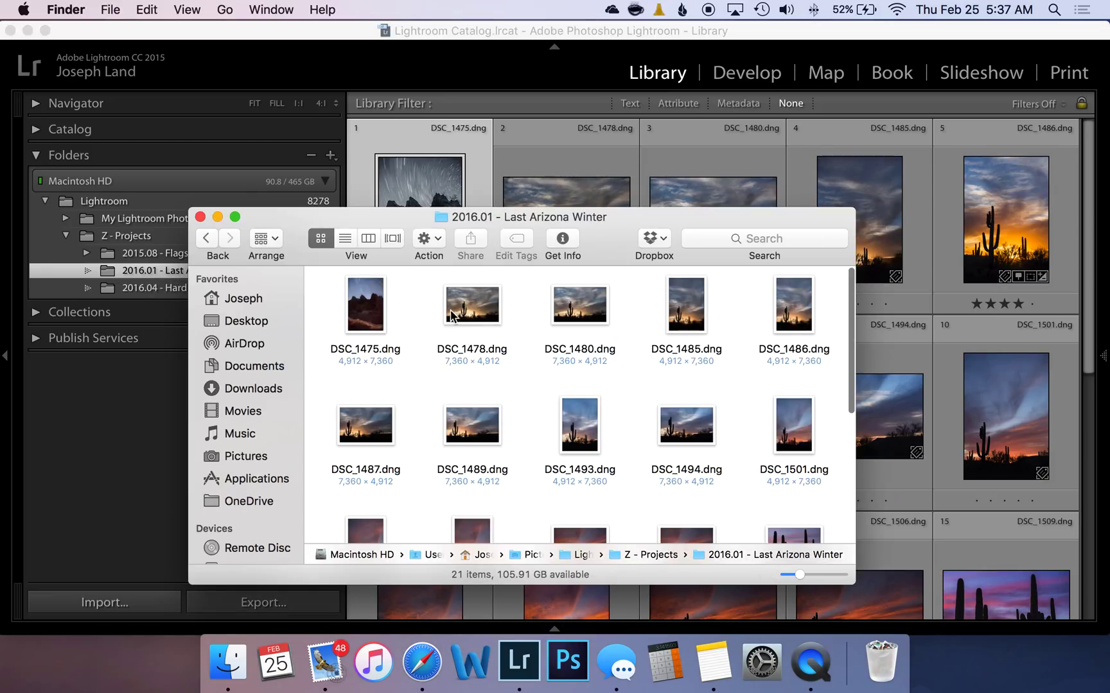
{"action": "left_click", "coordinate": [421, 221]}
{"action": "left_click_drag", "start_coordinate": [421, 225], "coordinate": [436, 283]}
{"action": "scroll", "coordinate": [524, 384], "scroll_direction": "down", "scroll_amount": 5}
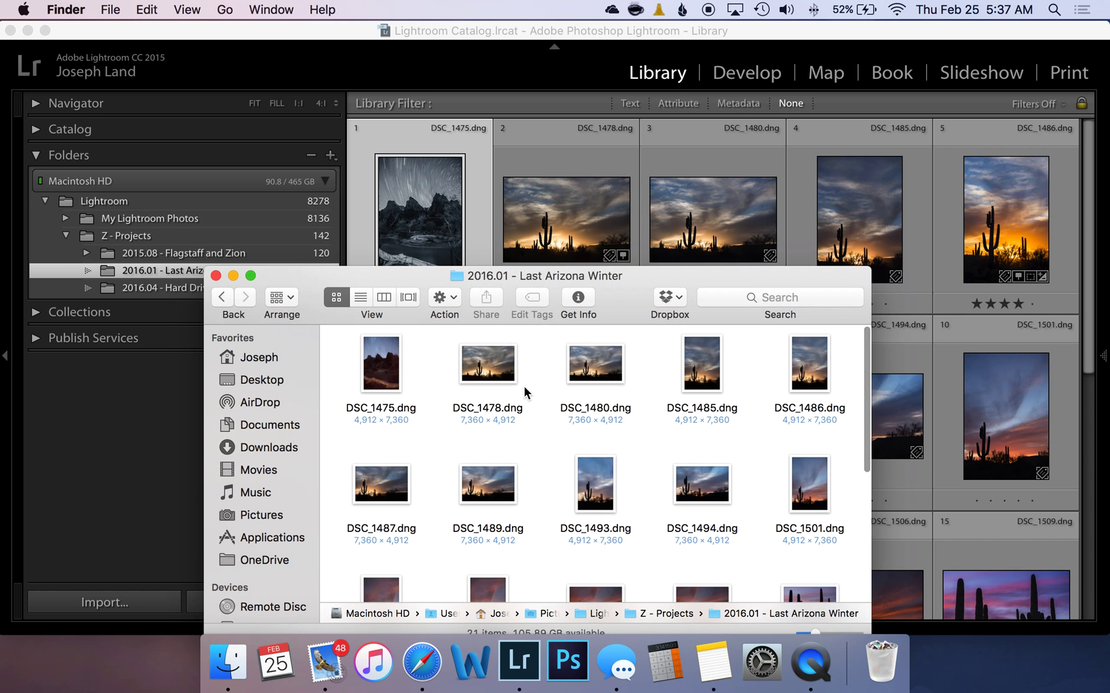
{"action": "left_click", "coordinate": [127, 412]}
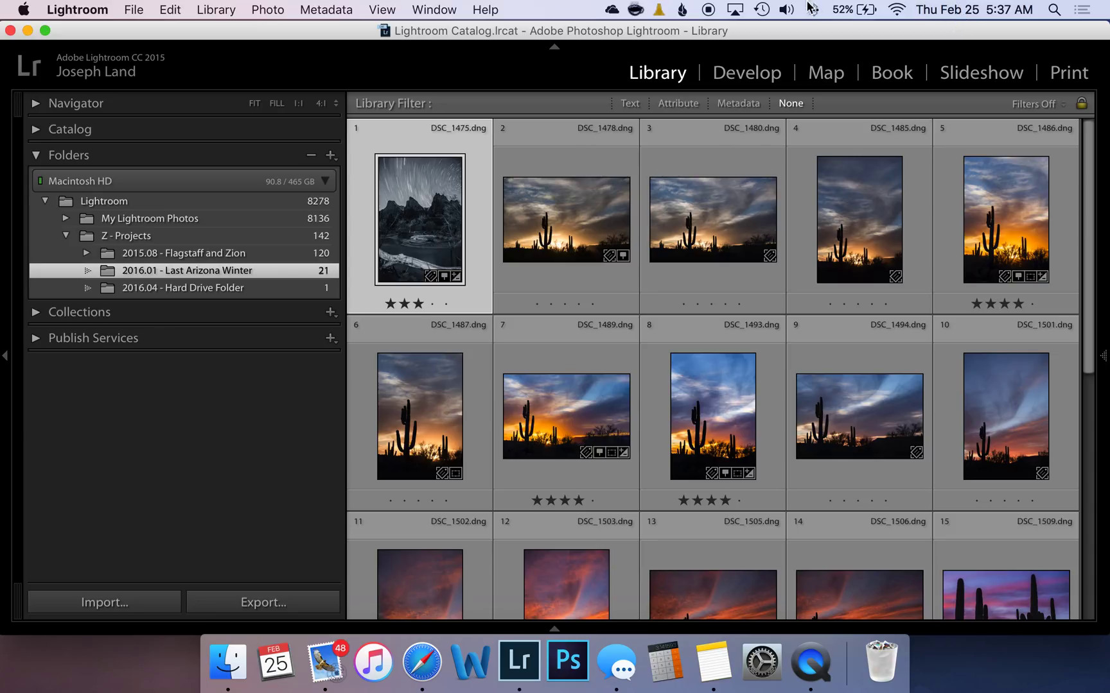
{"action": "left_click", "coordinate": [767, 12]}
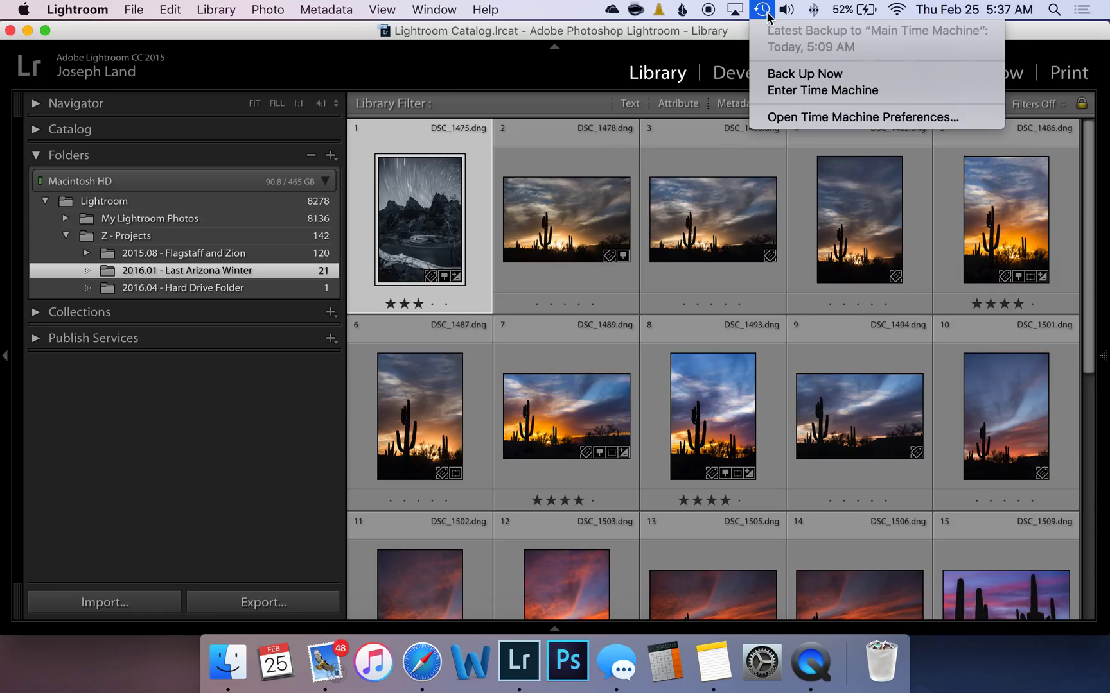
Enter Time Machine and browse Pictures > Lightroom > Z - Projects > 2016.01 - Last Arizona Winter.
{"action": "left_click", "coordinate": [764, 11]}
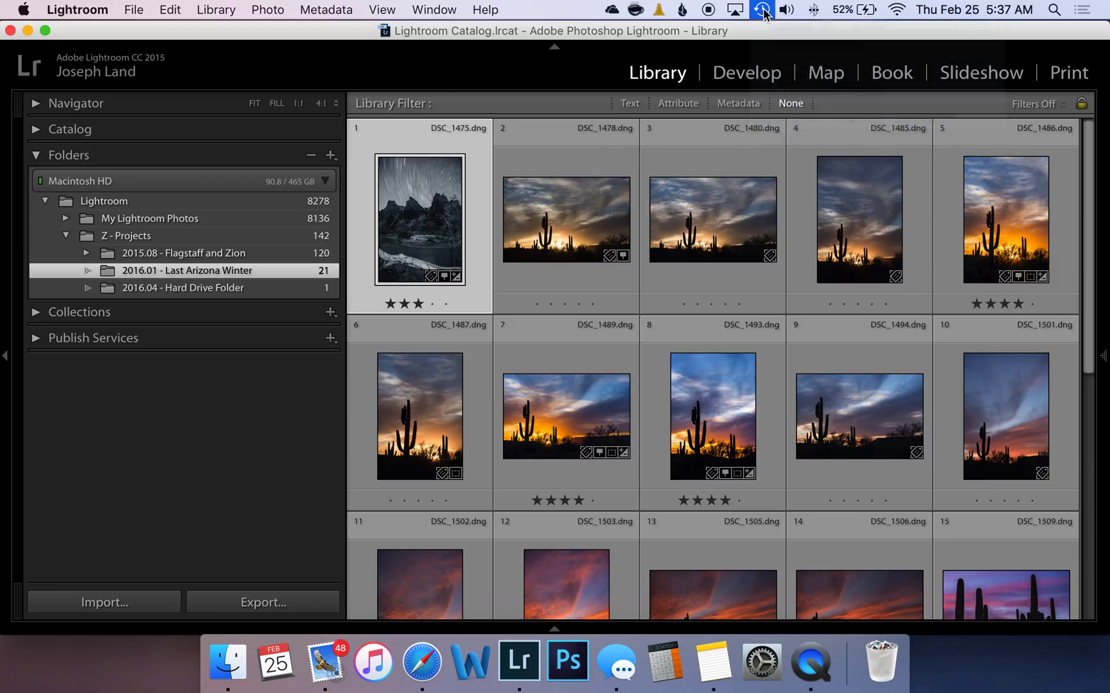
{"action": "left_click", "coordinate": [764, 11]}
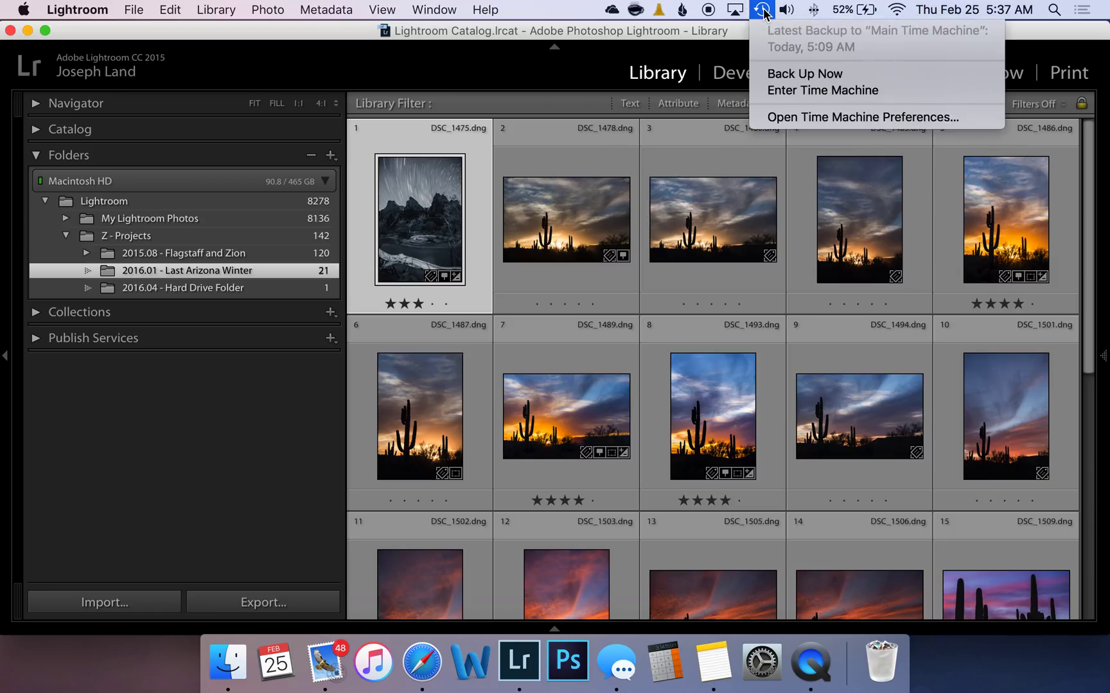
{"action": "left_click", "coordinate": [791, 90]}
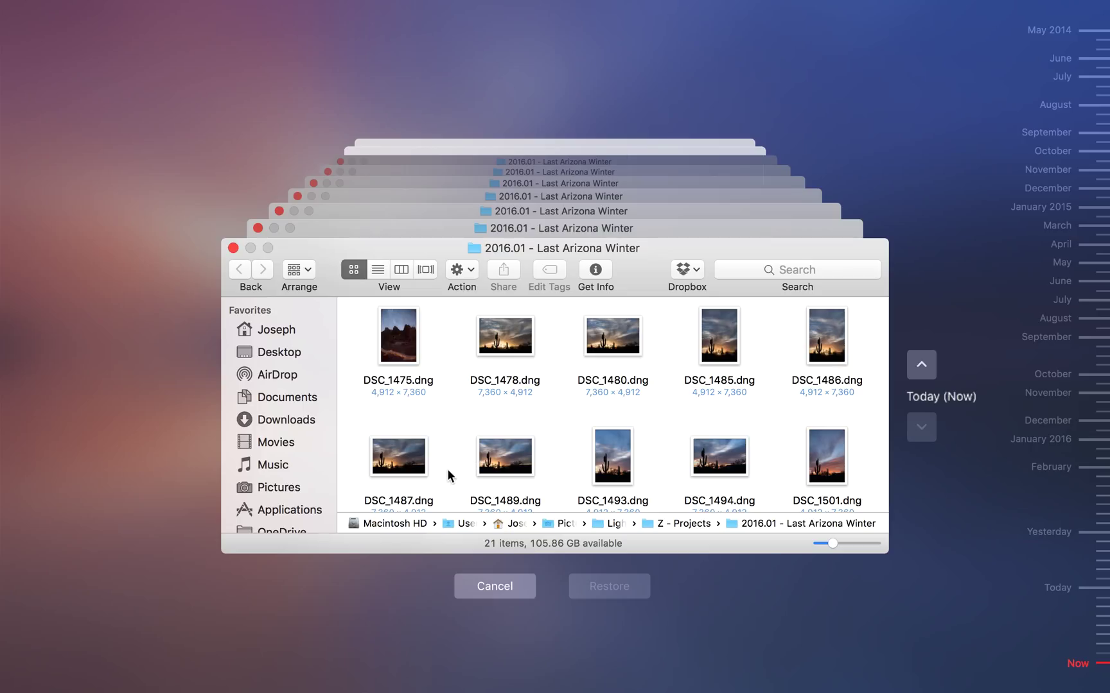
{"action": "left_click", "coordinate": [286, 488]}
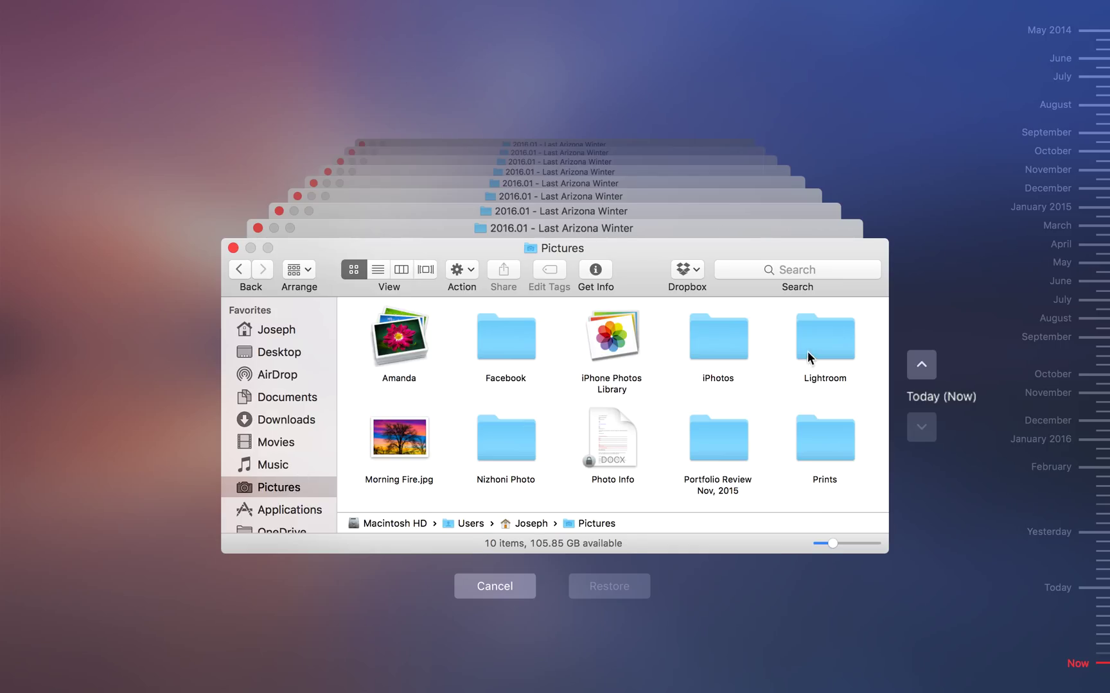
{"action": "double_click", "coordinate": [813, 349]}
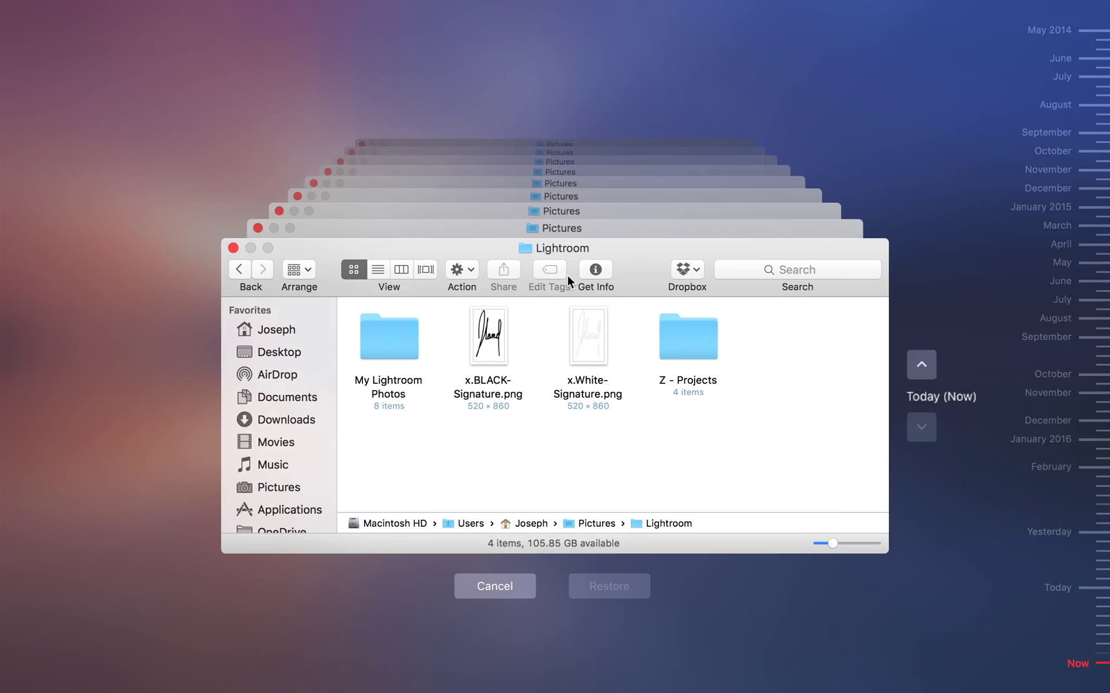
{"action": "double_click", "coordinate": [694, 352]}
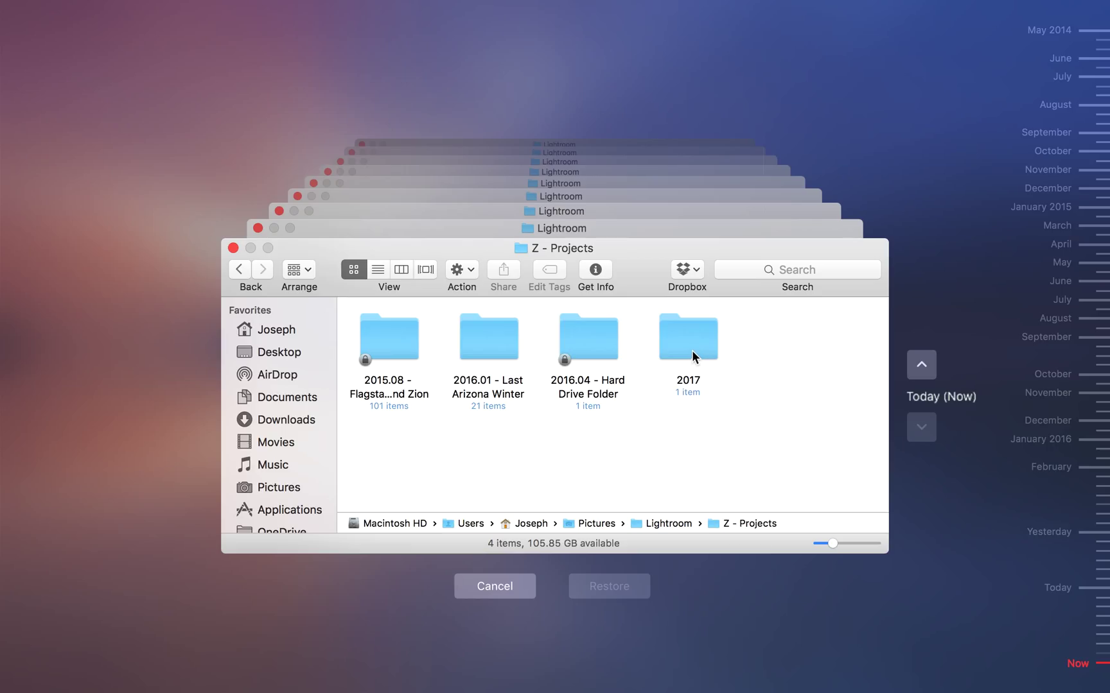
{"action": "double_click", "coordinate": [465, 325]}
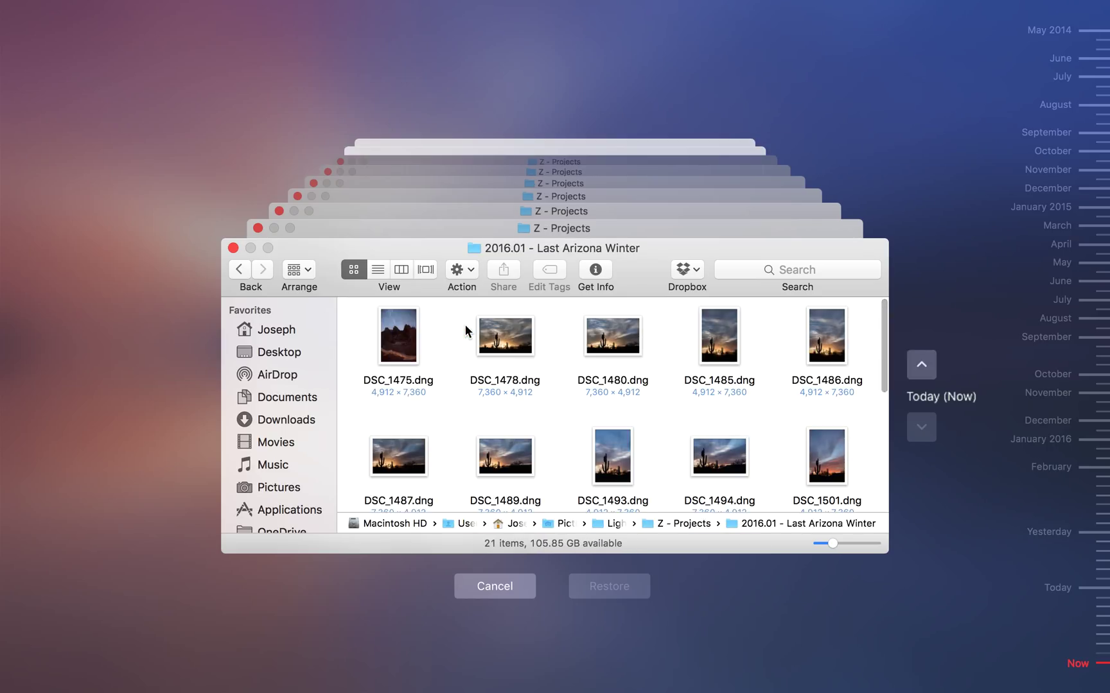
{"action": "scroll", "coordinate": [466, 328], "scroll_direction": "down", "scroll_amount": 10}
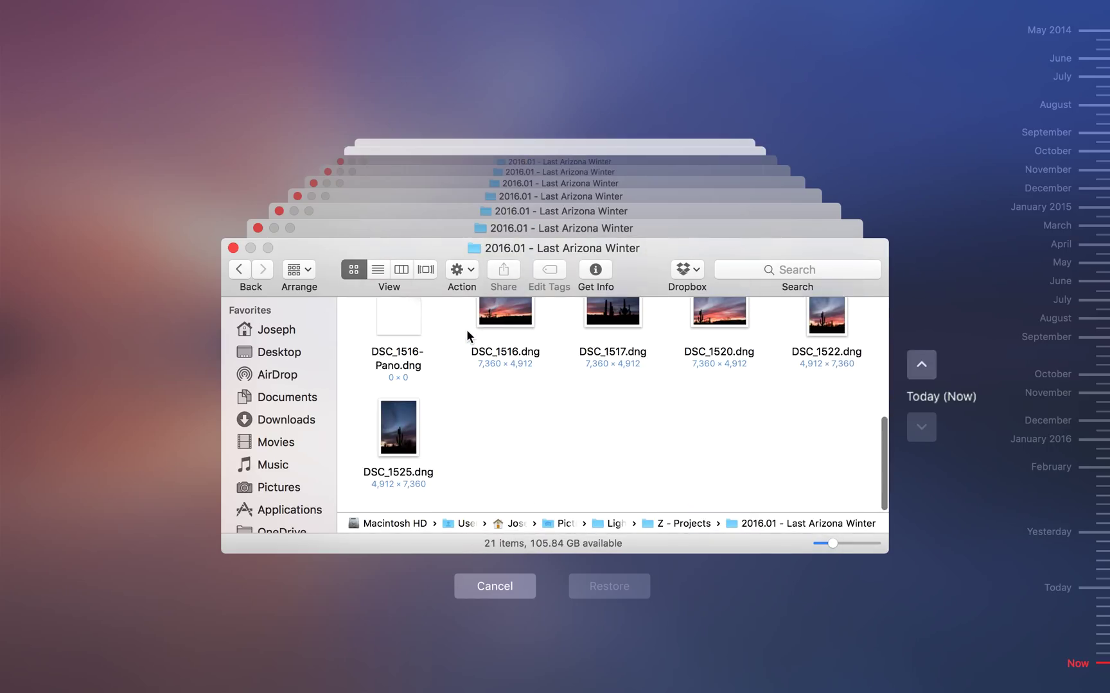
{"action": "scroll", "coordinate": [467, 329], "scroll_direction": "up", "scroll_amount": 8}
{"action": "scroll", "coordinate": [466, 330], "scroll_direction": "up", "scroll_amount": 2}
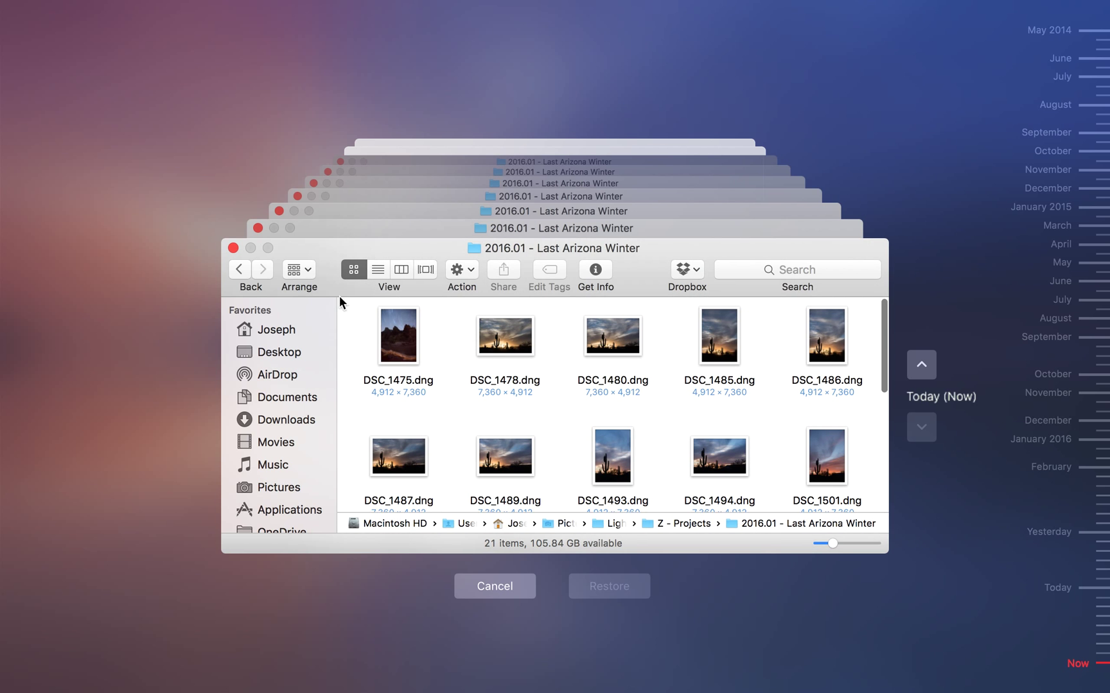
Exit Time Machine, close the photo folder window, and re-enter Time Machine at the Desktop folder.
{"action": "left_click", "coordinate": [233, 248]}
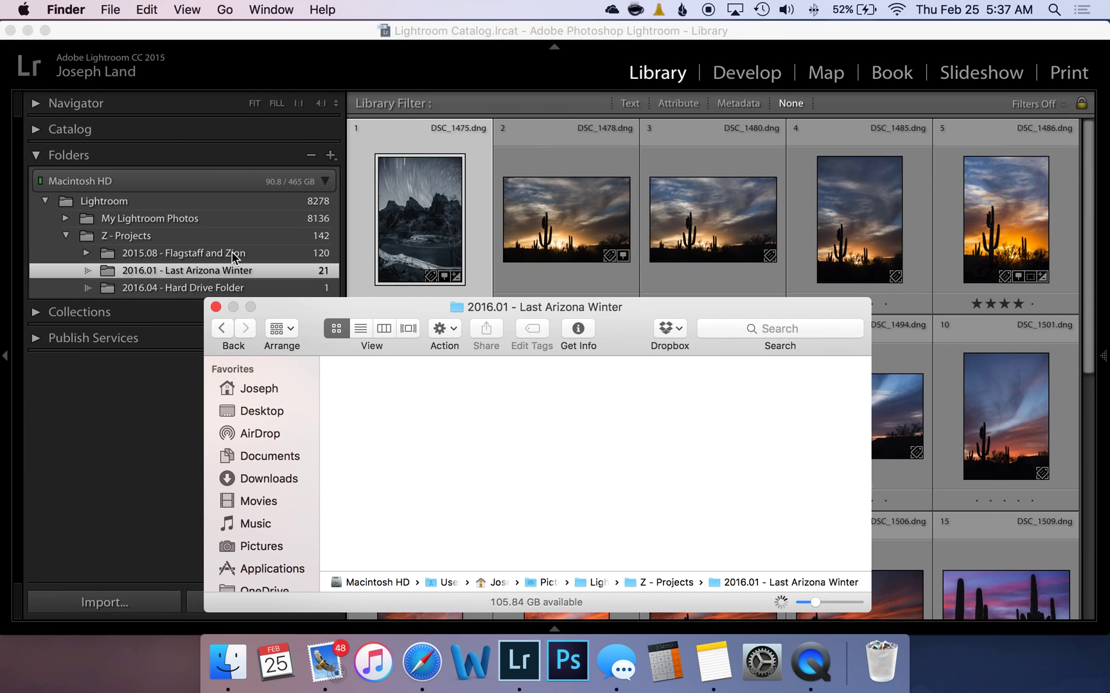
{"action": "left_click", "coordinate": [215, 308]}
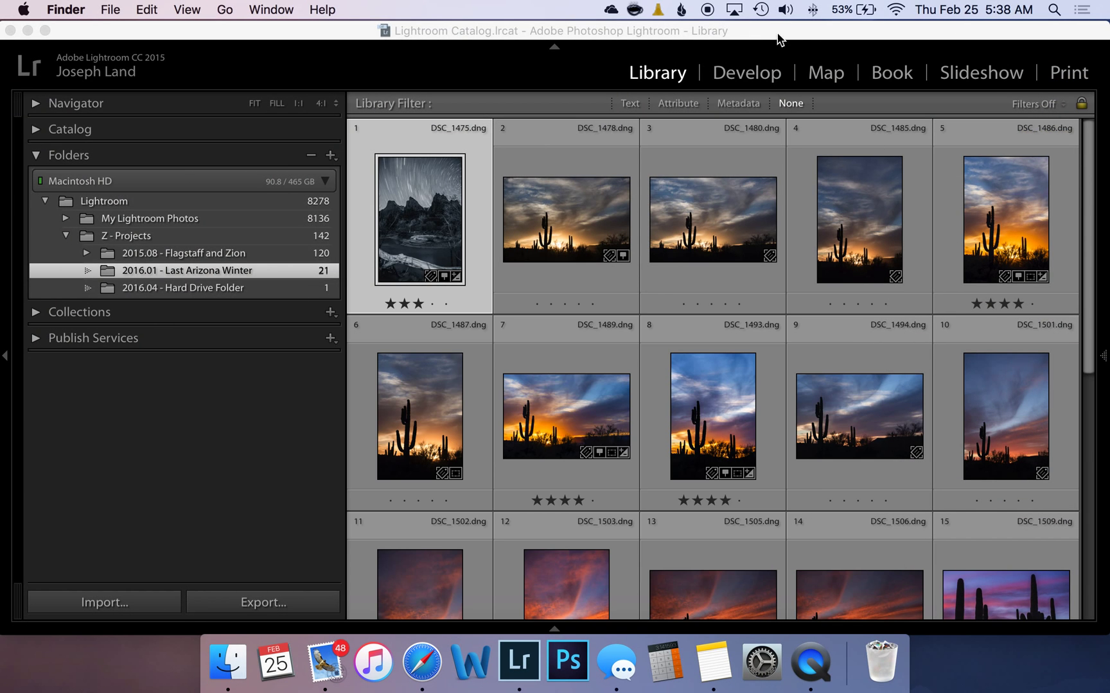
{"action": "left_click", "coordinate": [761, 10]}
{"action": "left_click", "coordinate": [785, 90]}
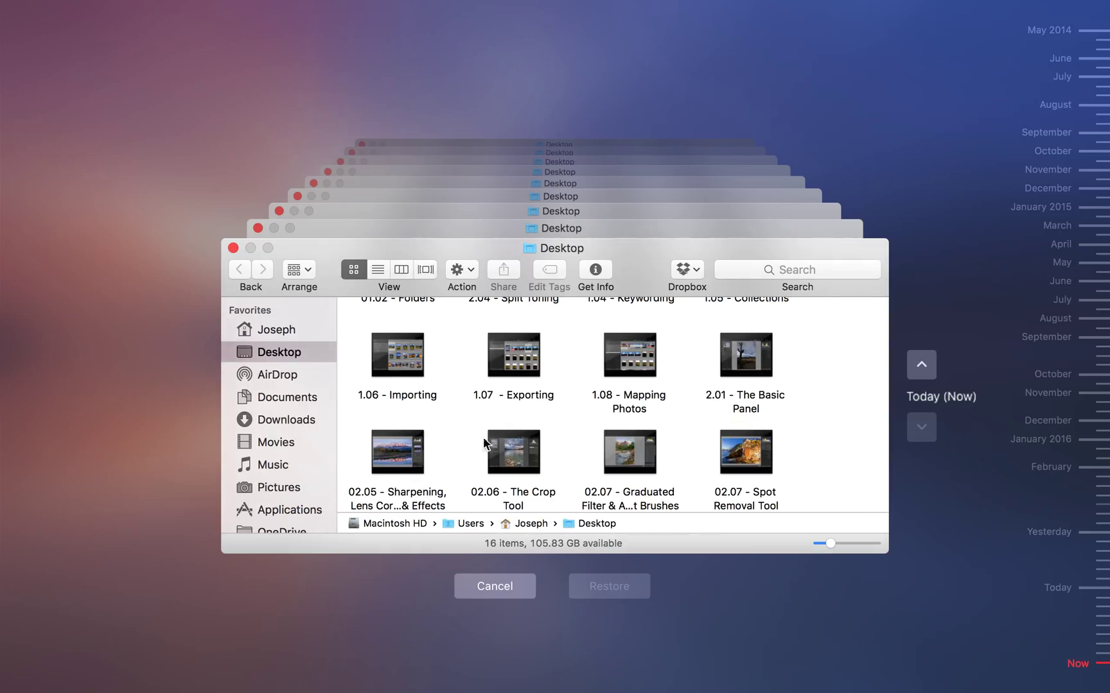
{"action": "scroll", "coordinate": [453, 379], "scroll_direction": "up", "scroll_amount": 5}
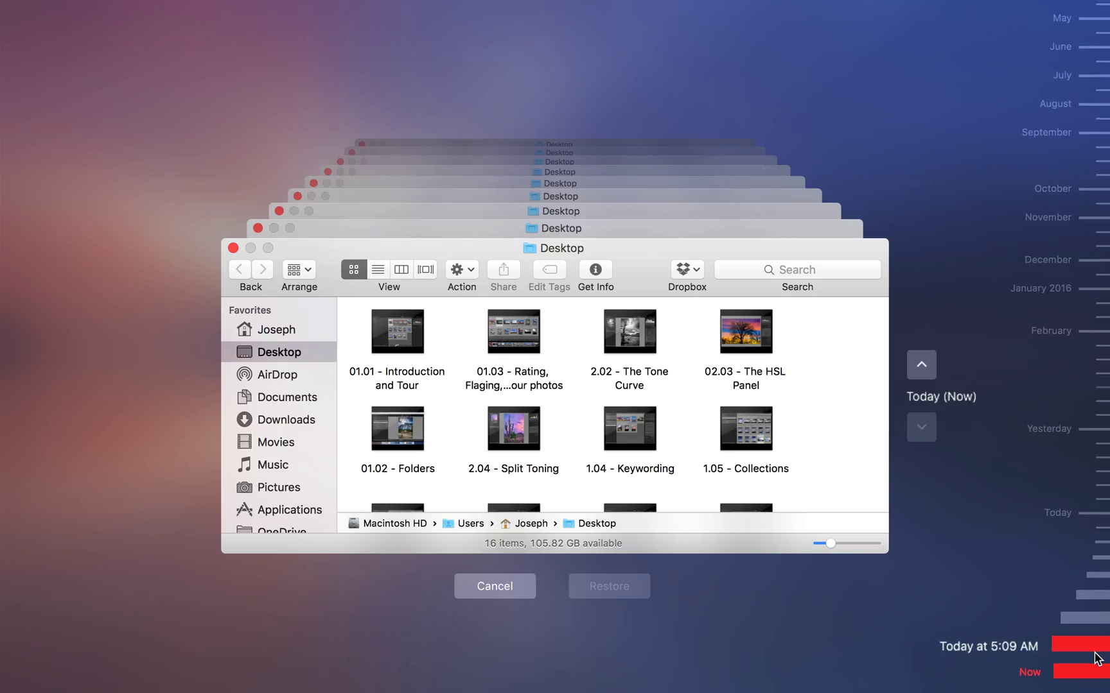
From Today's 5:09 AM backup, open Pictures > Lightroom > Z - Projects > 2016.01 - Last Arizona Winter and restore DSC_1451.dng.
{"action": "left_click", "coordinate": [1096, 657]}
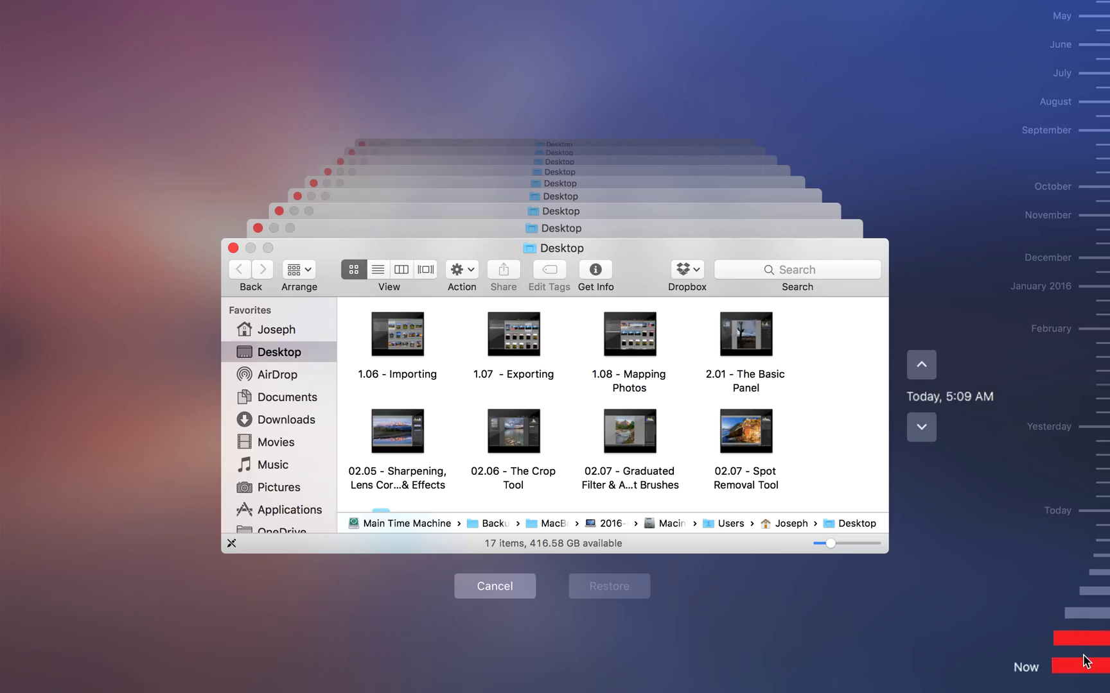
{"action": "left_click", "coordinate": [260, 495]}
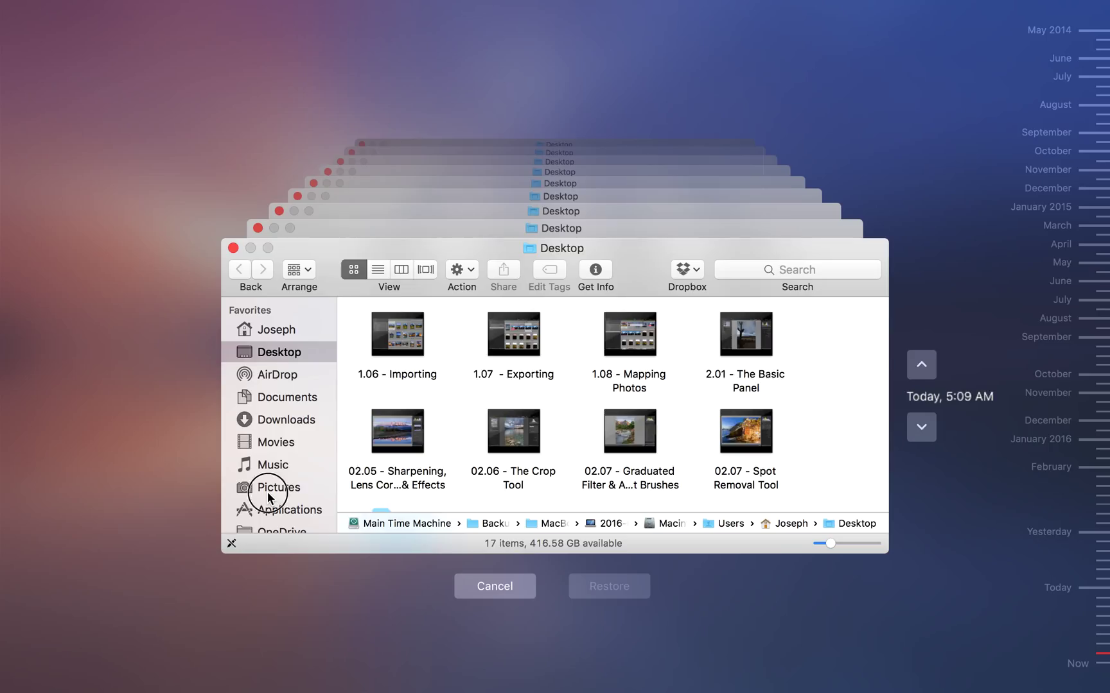
{"action": "double_click", "coordinate": [833, 350]}
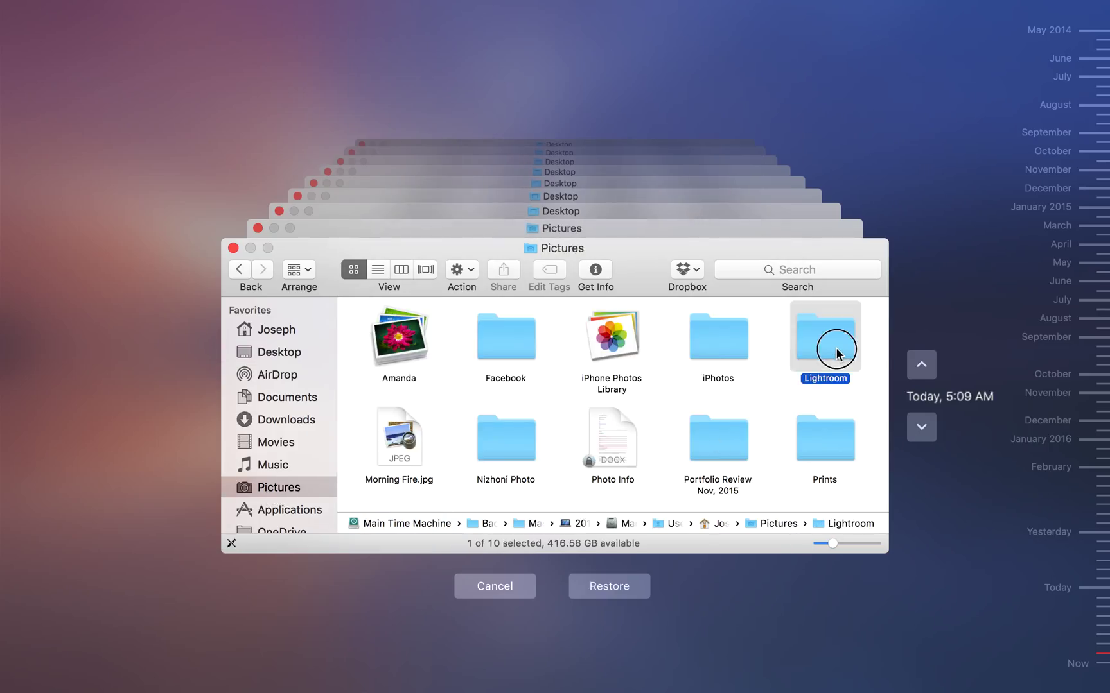
{"action": "double_click", "coordinate": [687, 334]}
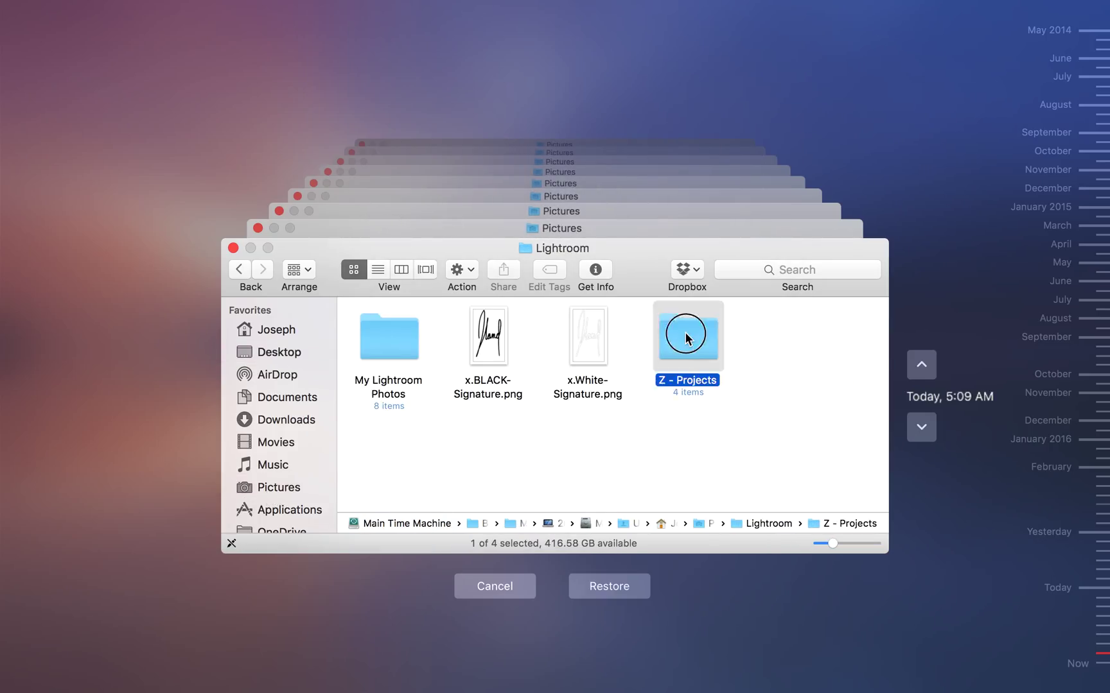
{"action": "left_click", "coordinate": [477, 337]}
{"action": "double_click", "coordinate": [476, 333]}
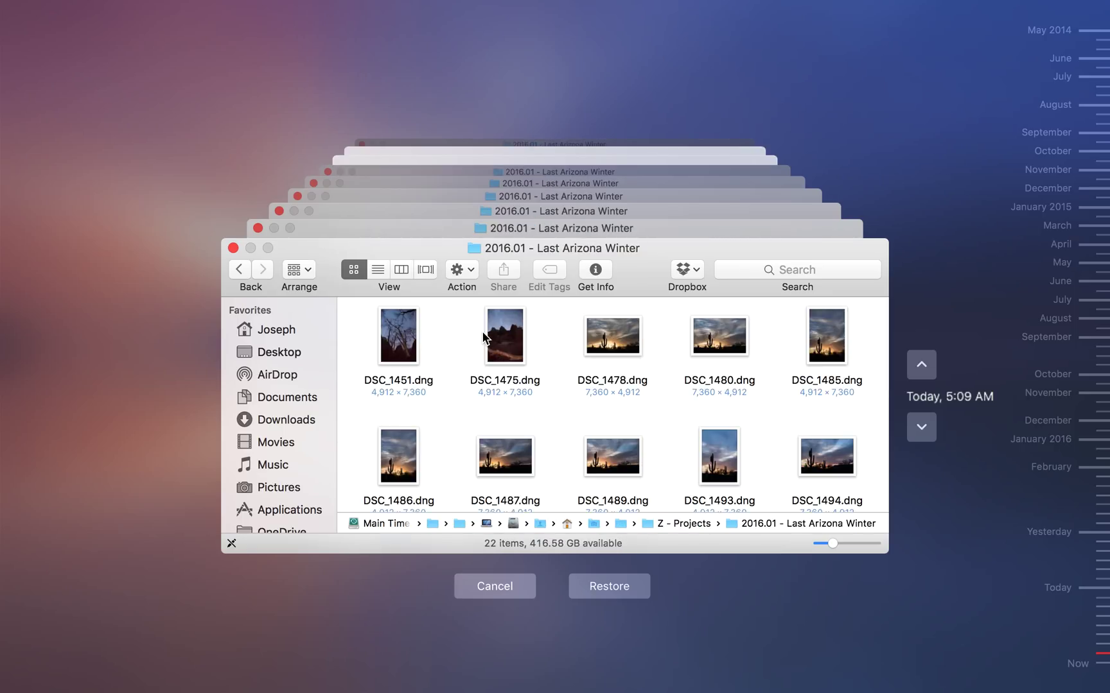
{"action": "left_click", "coordinate": [422, 324]}
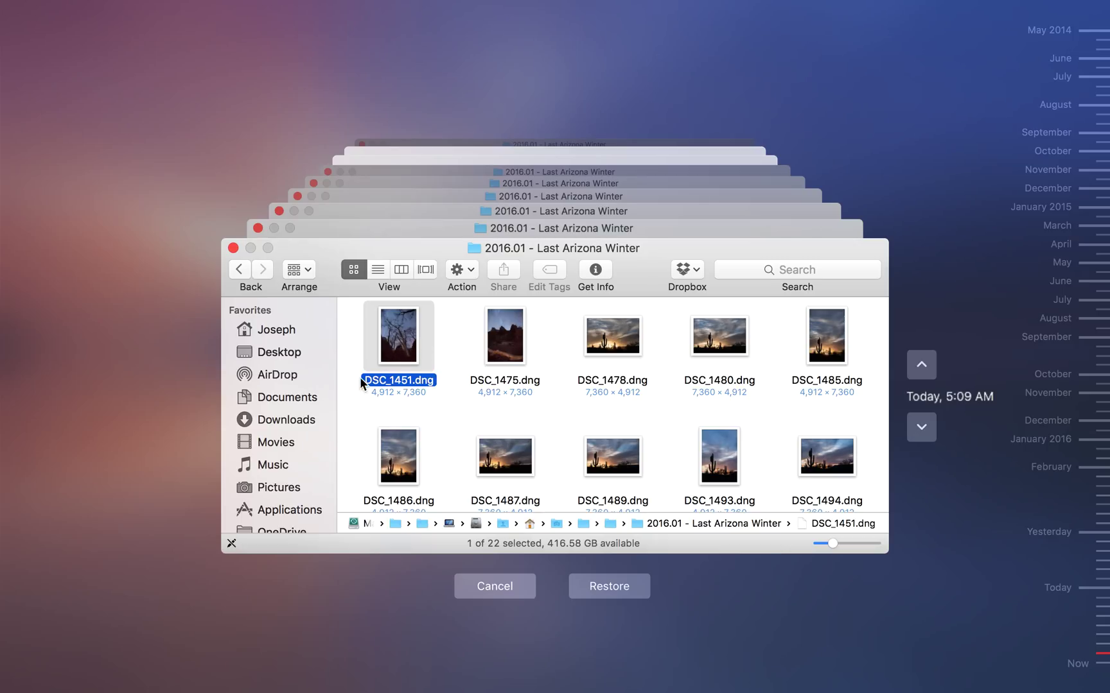
{"action": "left_click", "coordinate": [610, 586]}
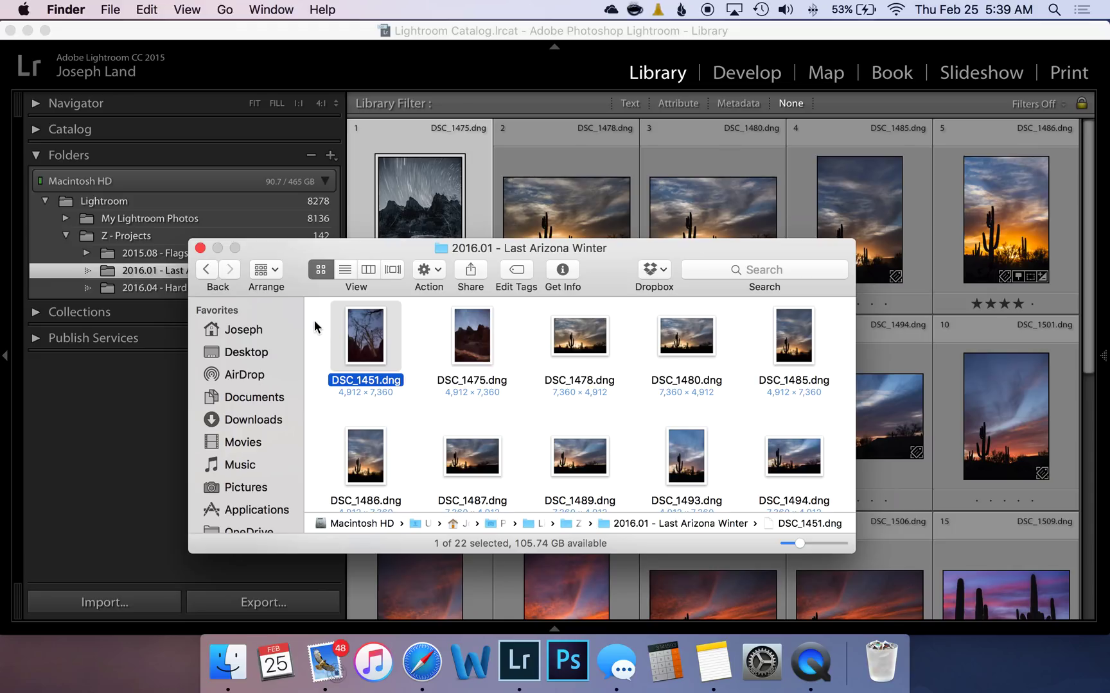
Close the 2016.01 - Last Arizona Winter Finder window to return to Lightroom's Library.
{"action": "left_click", "coordinate": [200, 248]}
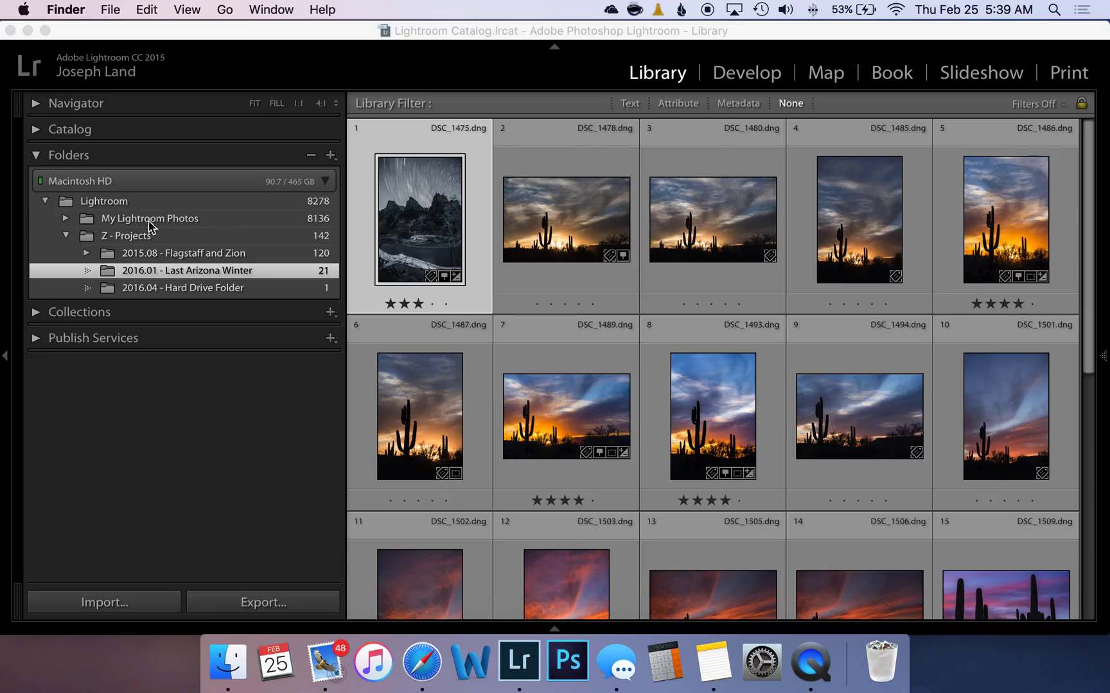
Synchronize the 2016.01 - Last Arizona Winter folder and import the restored DSC_1451.dng into the catalog.
{"action": "right_click", "coordinate": [187, 265]}
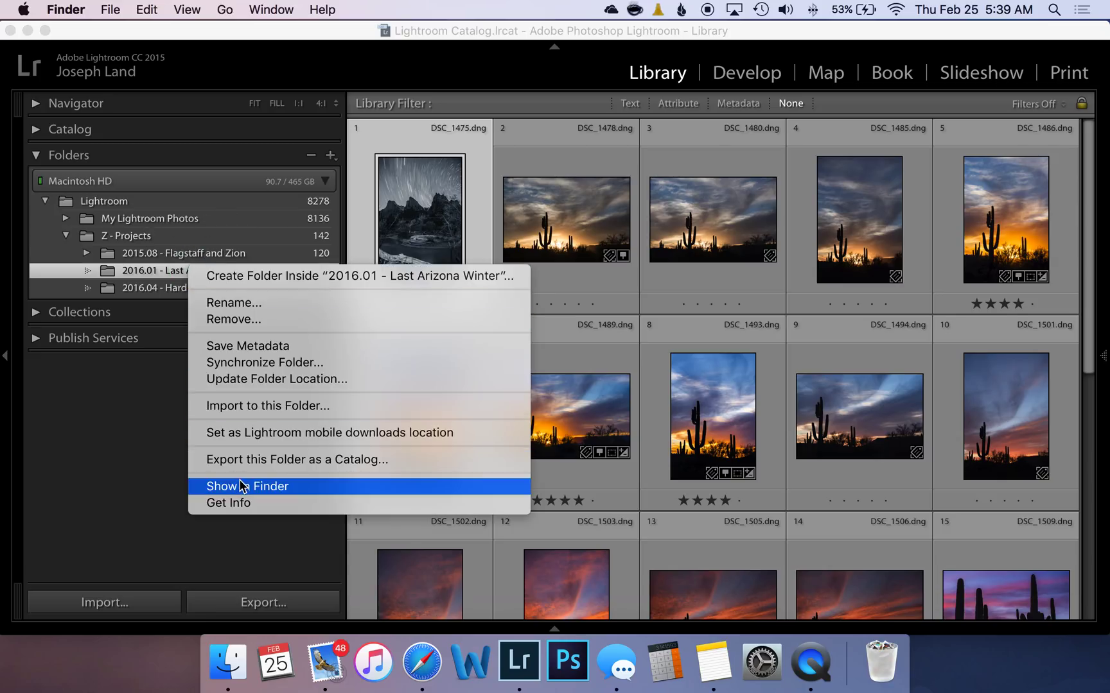
{"action": "left_click", "coordinate": [244, 362]}
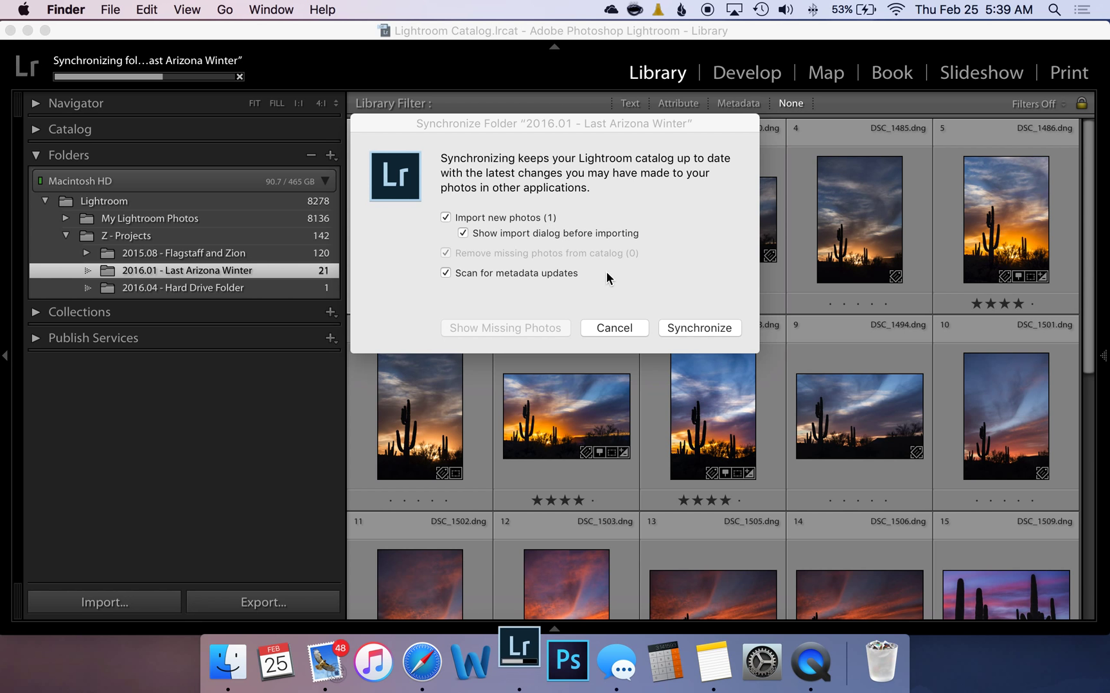
{"action": "left_click", "coordinate": [689, 327]}
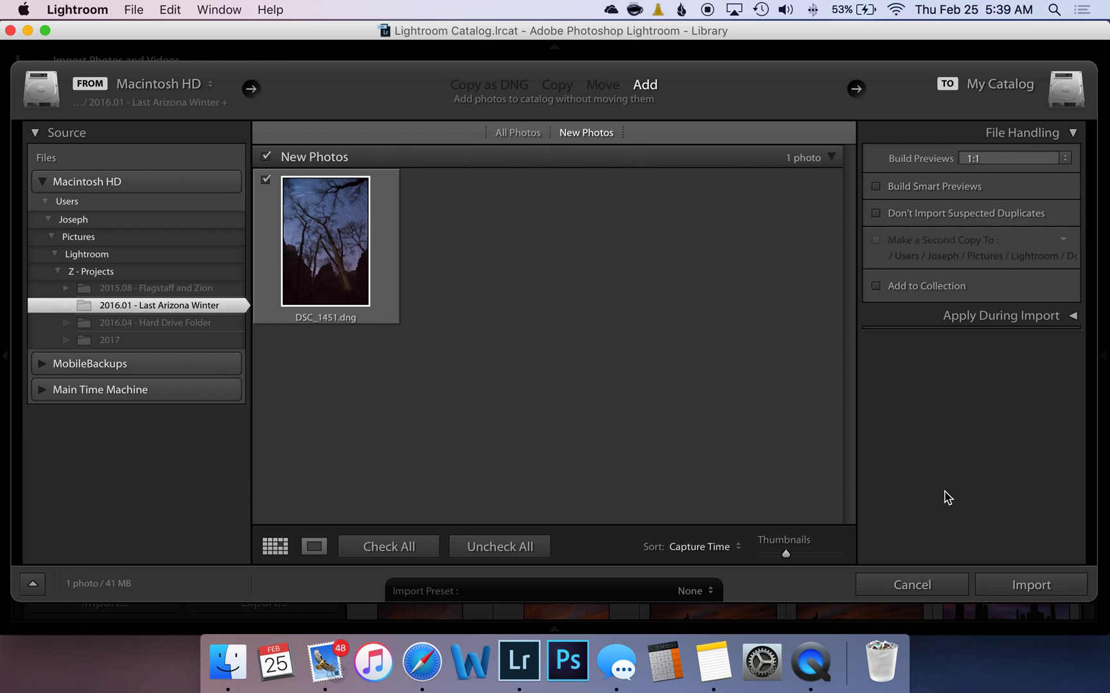
{"action": "left_click", "coordinate": [1016, 583]}
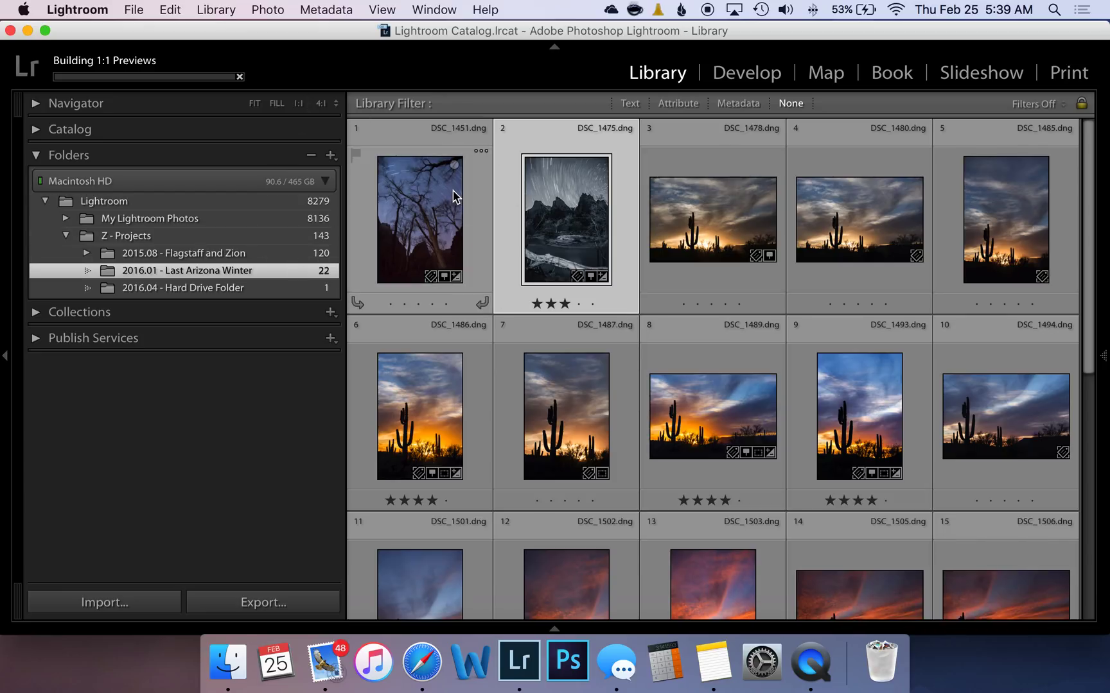
{"action": "mouse_move", "coordinate": [453, 197]}
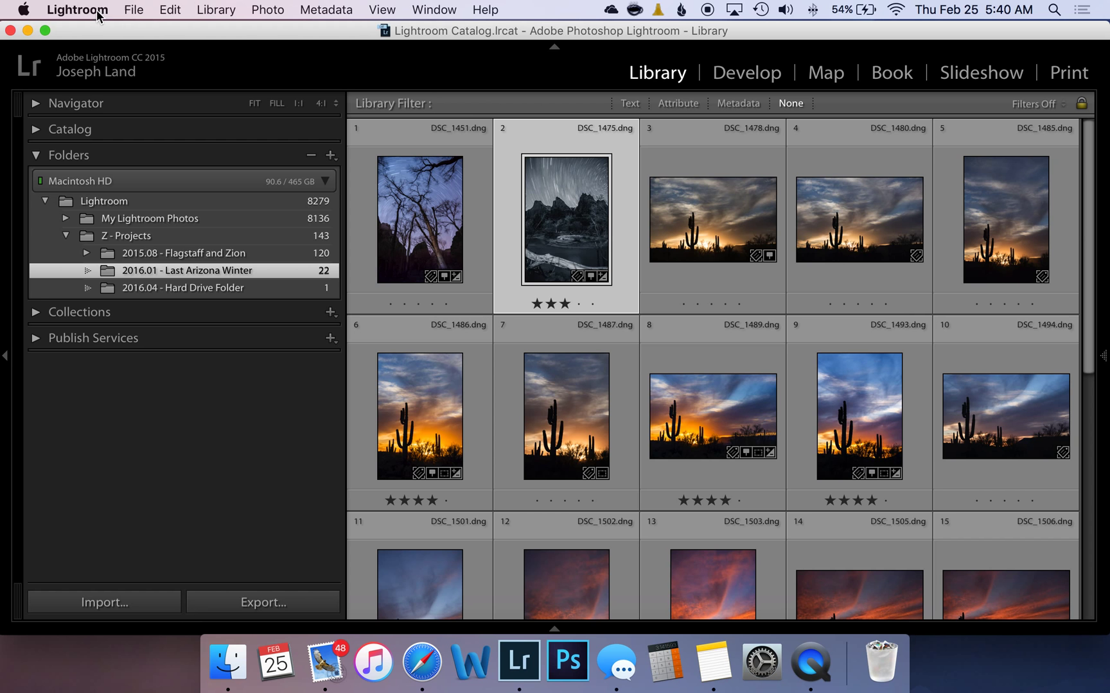
{"action": "left_click", "coordinate": [28, 31]}
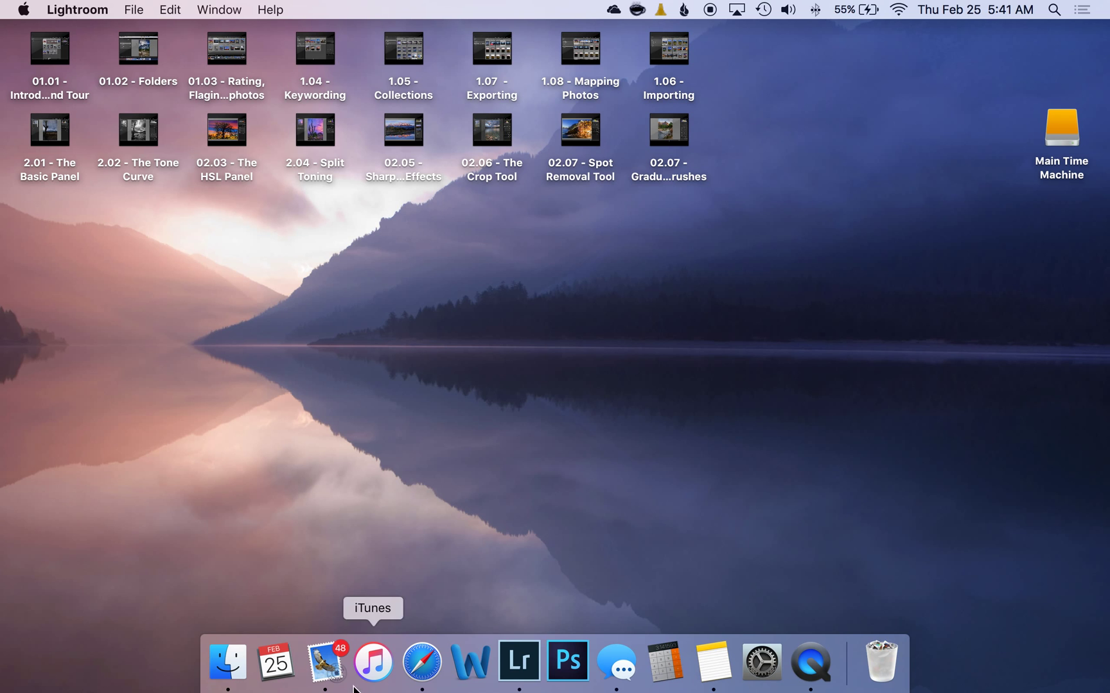
Switch to Safari showing backblaze.com, then open the Backblaze menu-bar menu.
{"action": "left_click", "coordinate": [421, 679]}
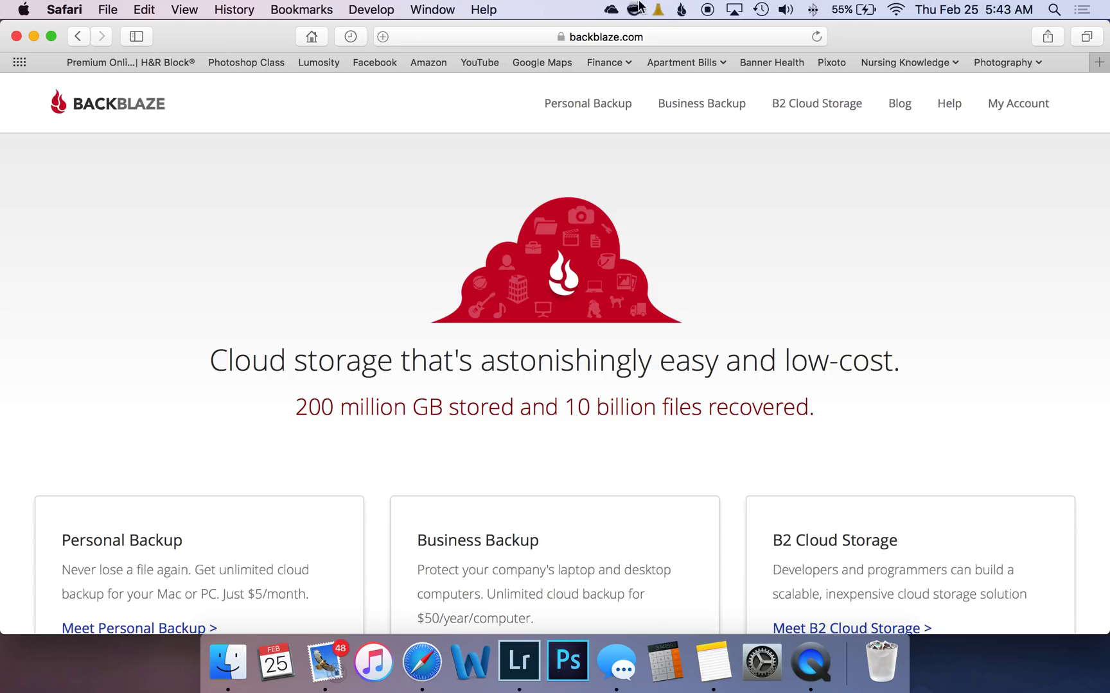
{"action": "left_click", "coordinate": [683, 11]}
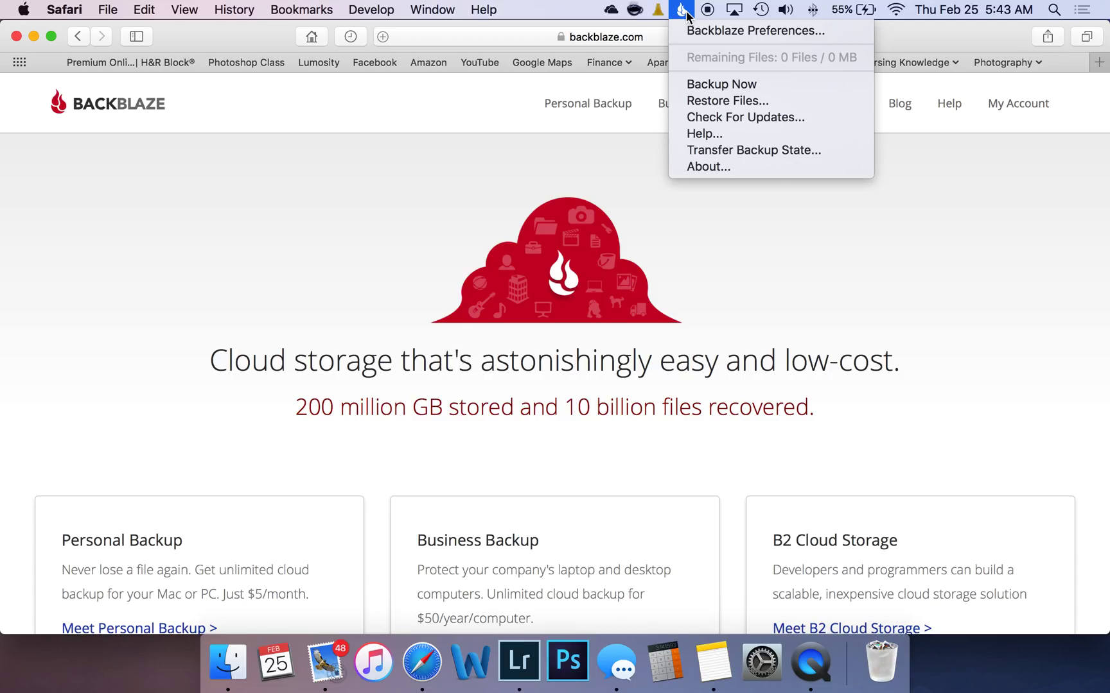
Review the Backblaze Backup status window, close it, and reopen the Backblaze menu-bar menu.
{"action": "left_click", "coordinate": [693, 31]}
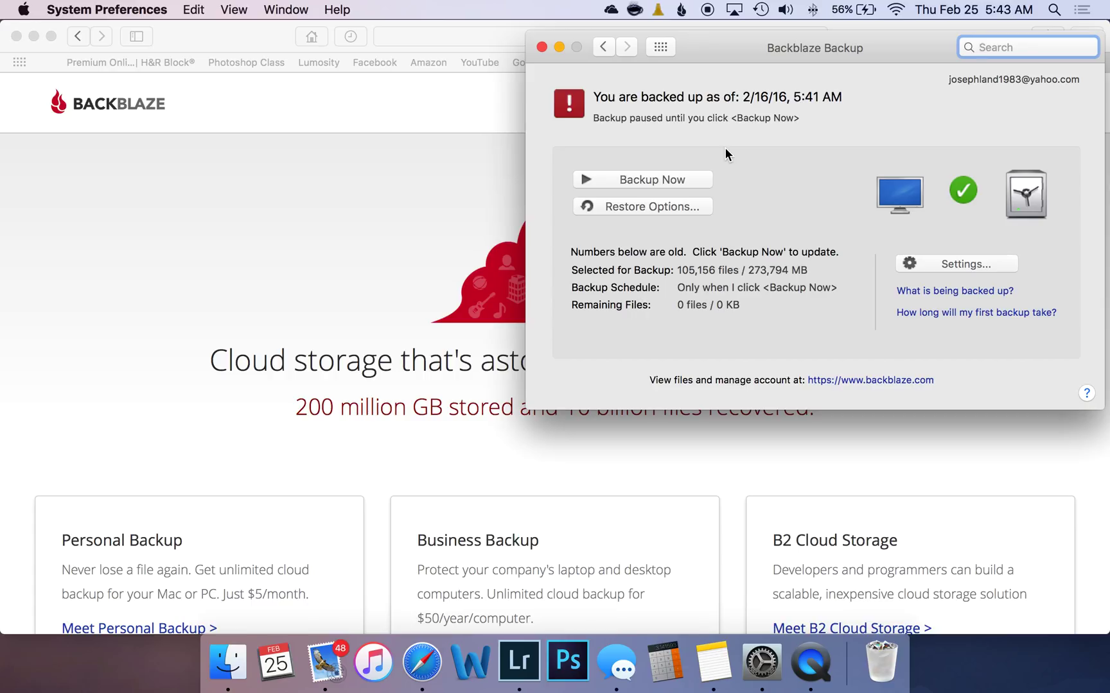
{"action": "left_click", "coordinate": [543, 48]}
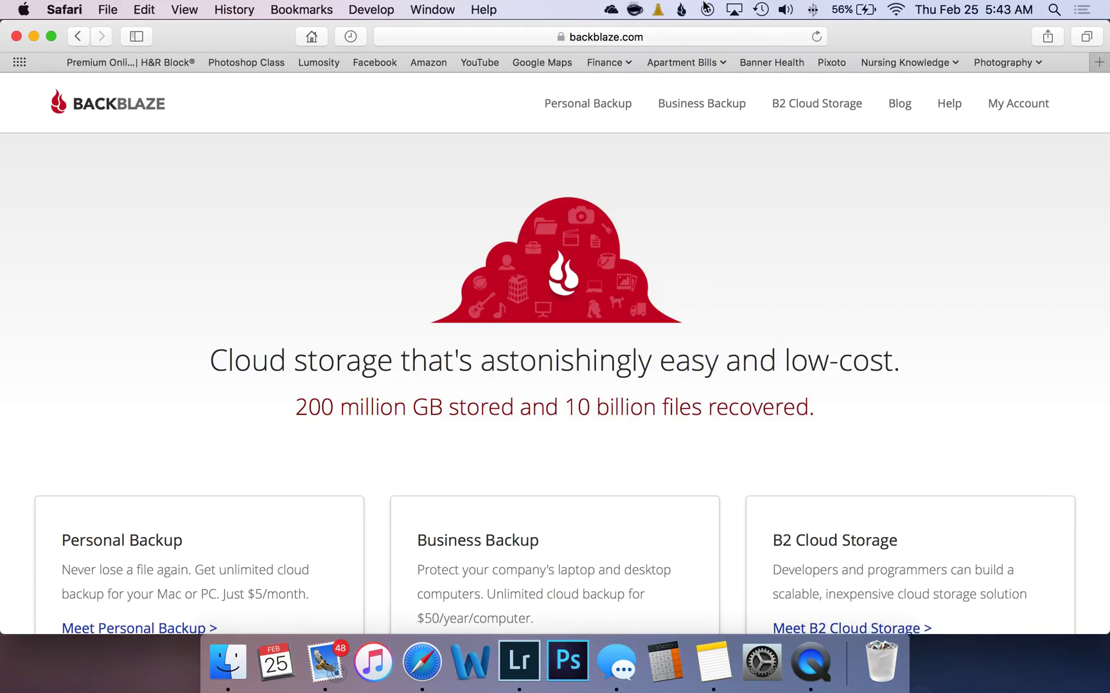
{"action": "left_click", "coordinate": [681, 10]}
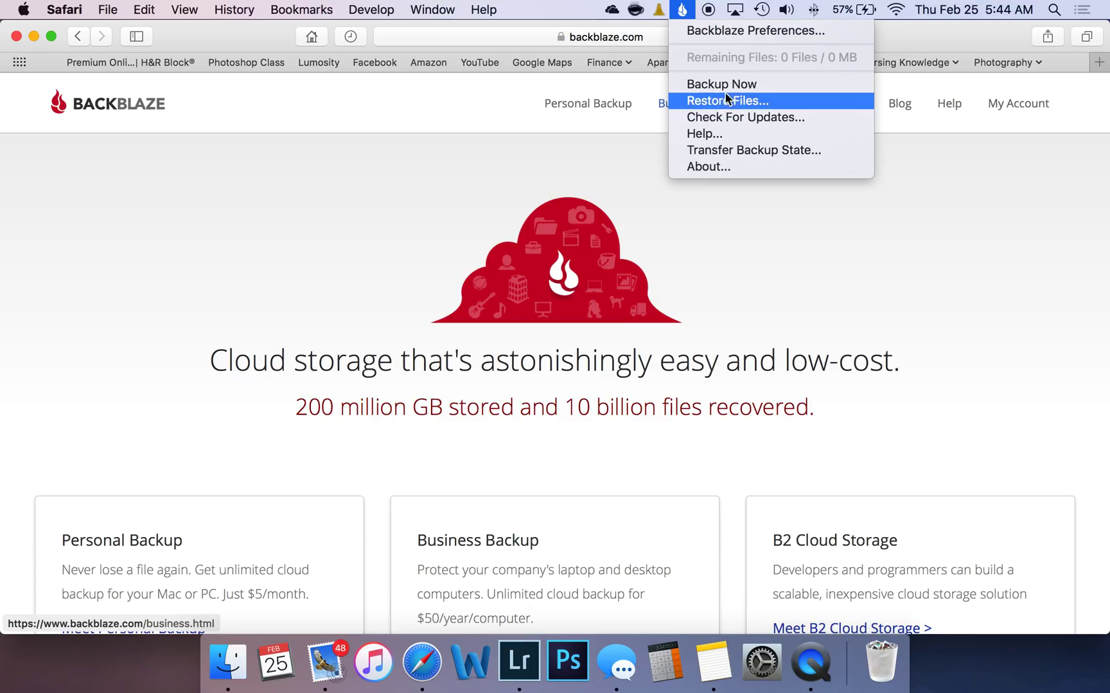
Close the Backblaze menu without choosing Restore Files, leaving the backblaze.com homepage visible.
{"action": "left_click", "coordinate": [436, 113]}
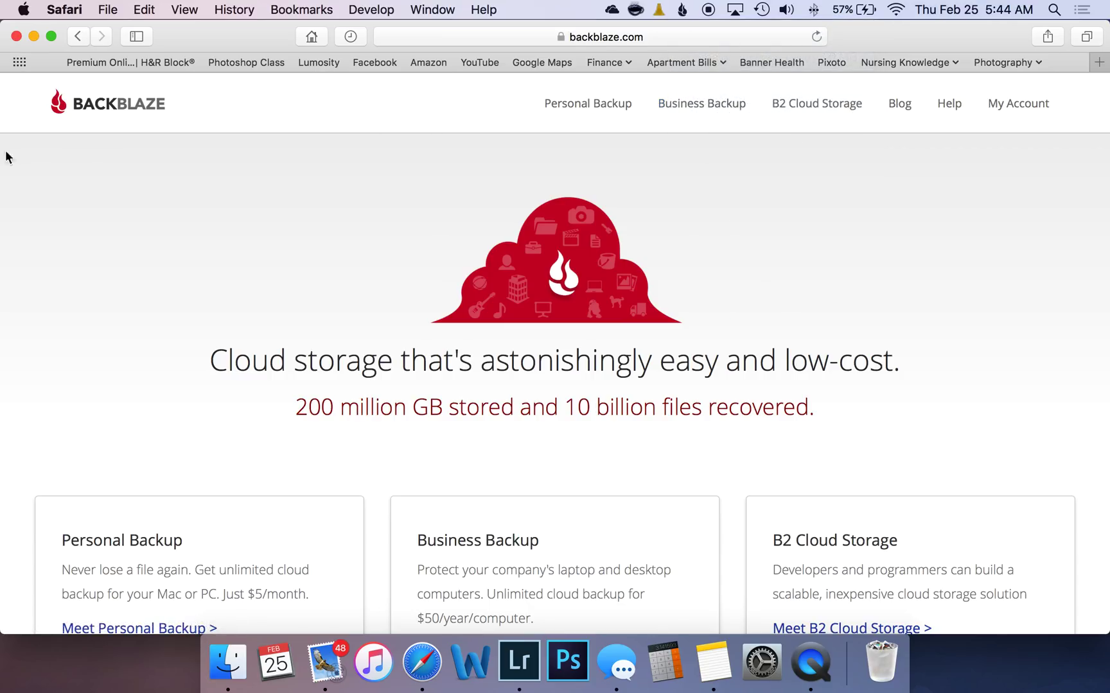